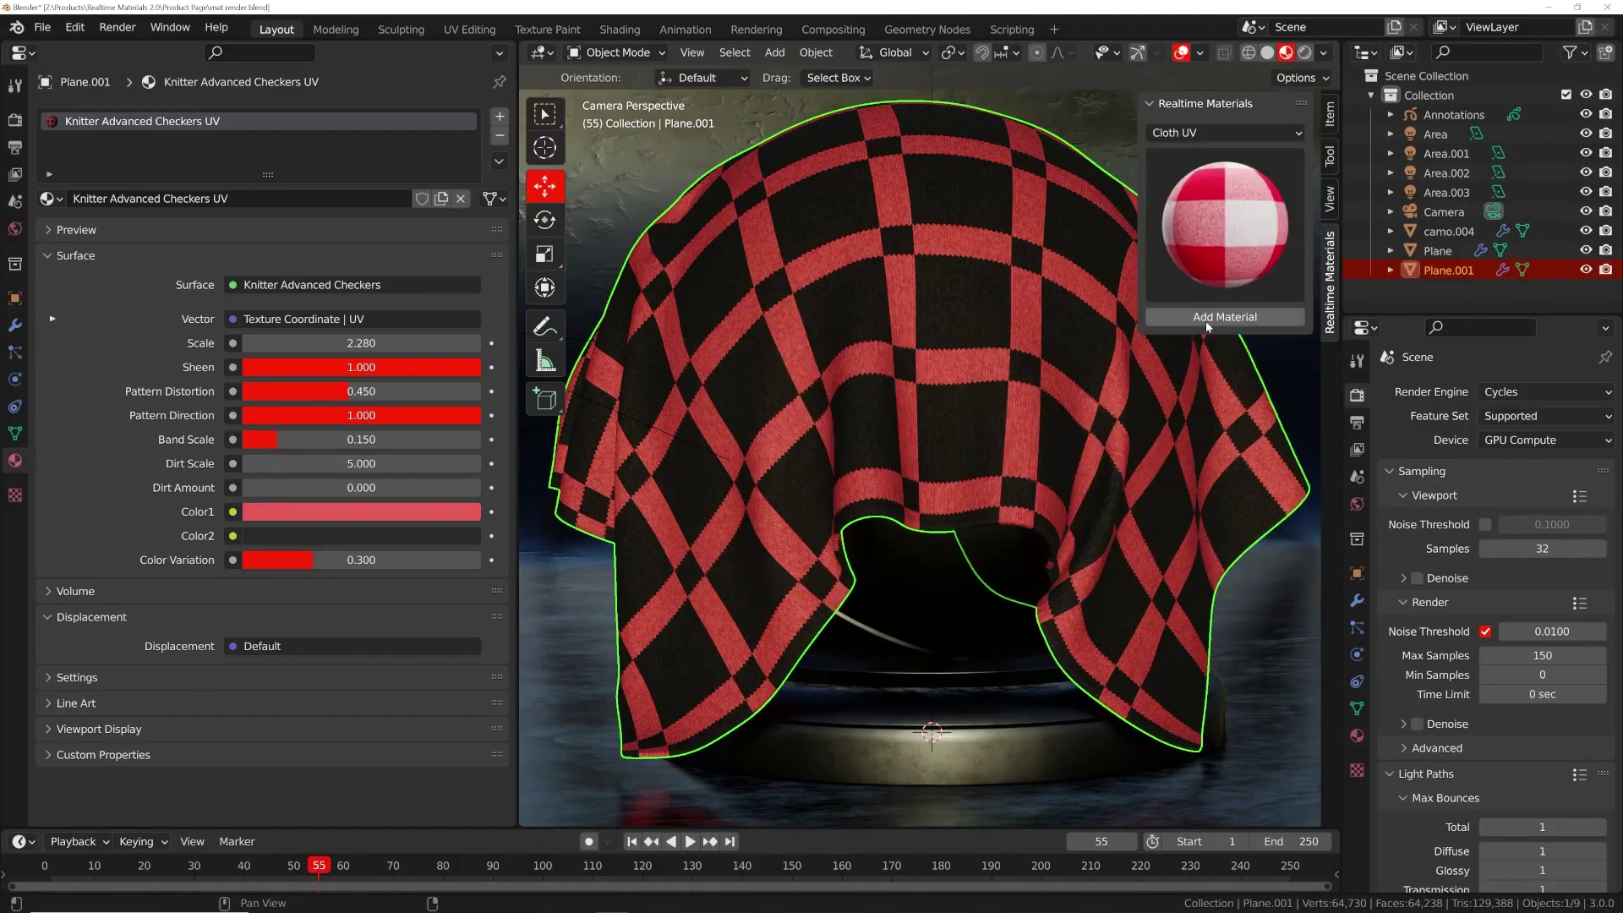
Apply Knitter Picnic to the cloth with an orange first colour, and Chipped Paint to the letter A.
{"action": "left_click", "coordinate": [1224, 317]}
{"action": "left_click", "coordinate": [364, 511]}
{"action": "left_click", "coordinate": [313, 372]}
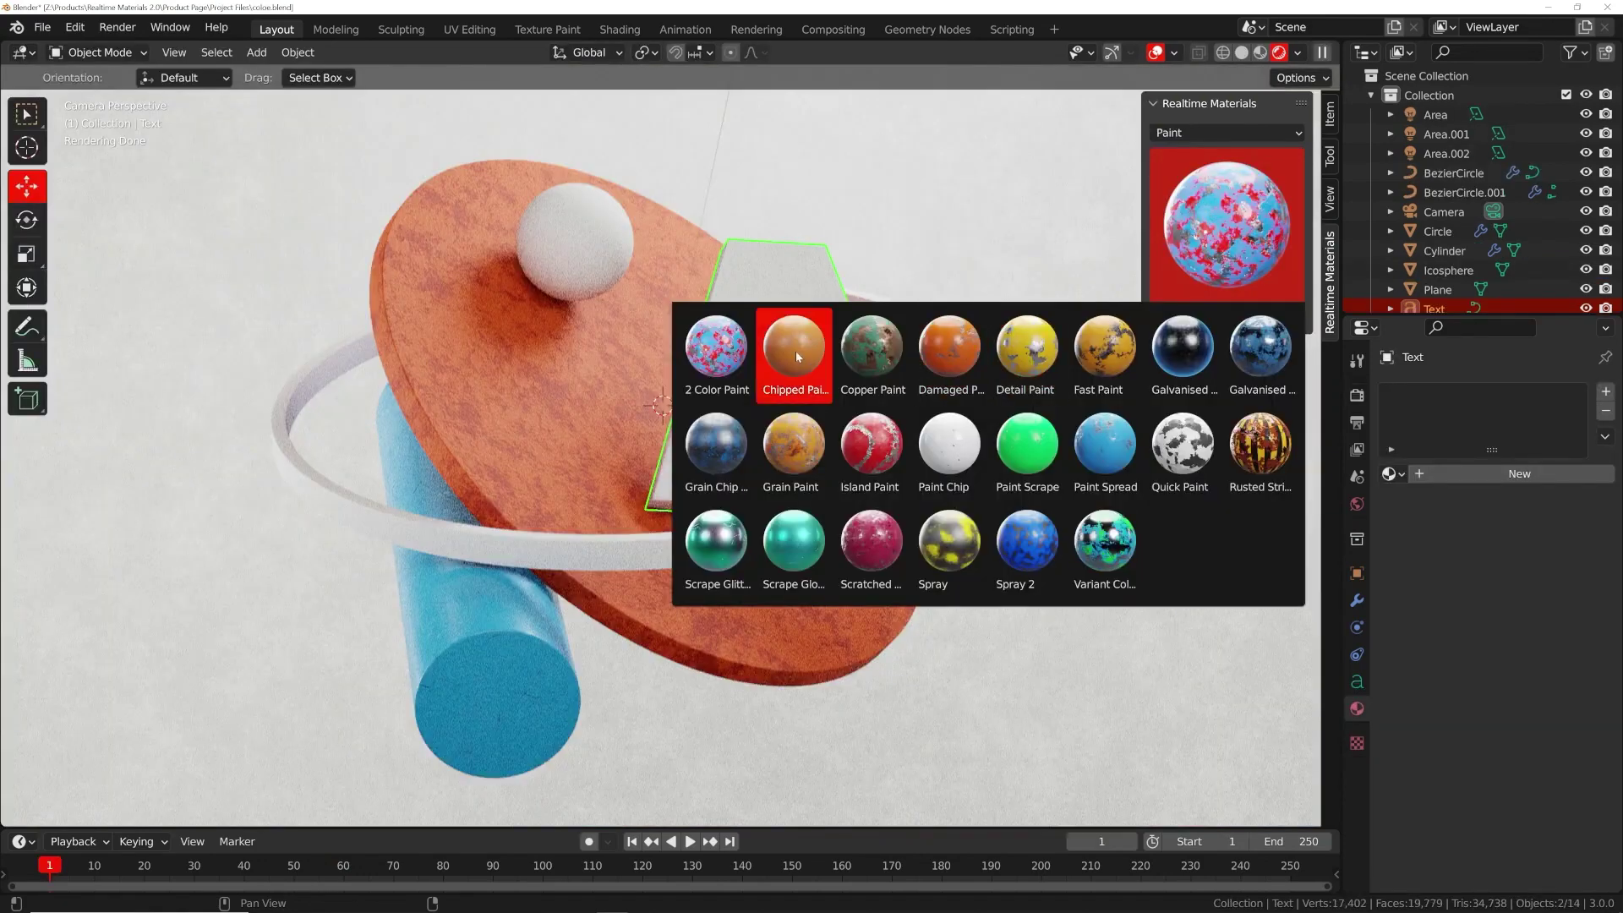
{"action": "left_click", "coordinate": [794, 350]}
{"action": "left_click", "coordinate": [1226, 317]}
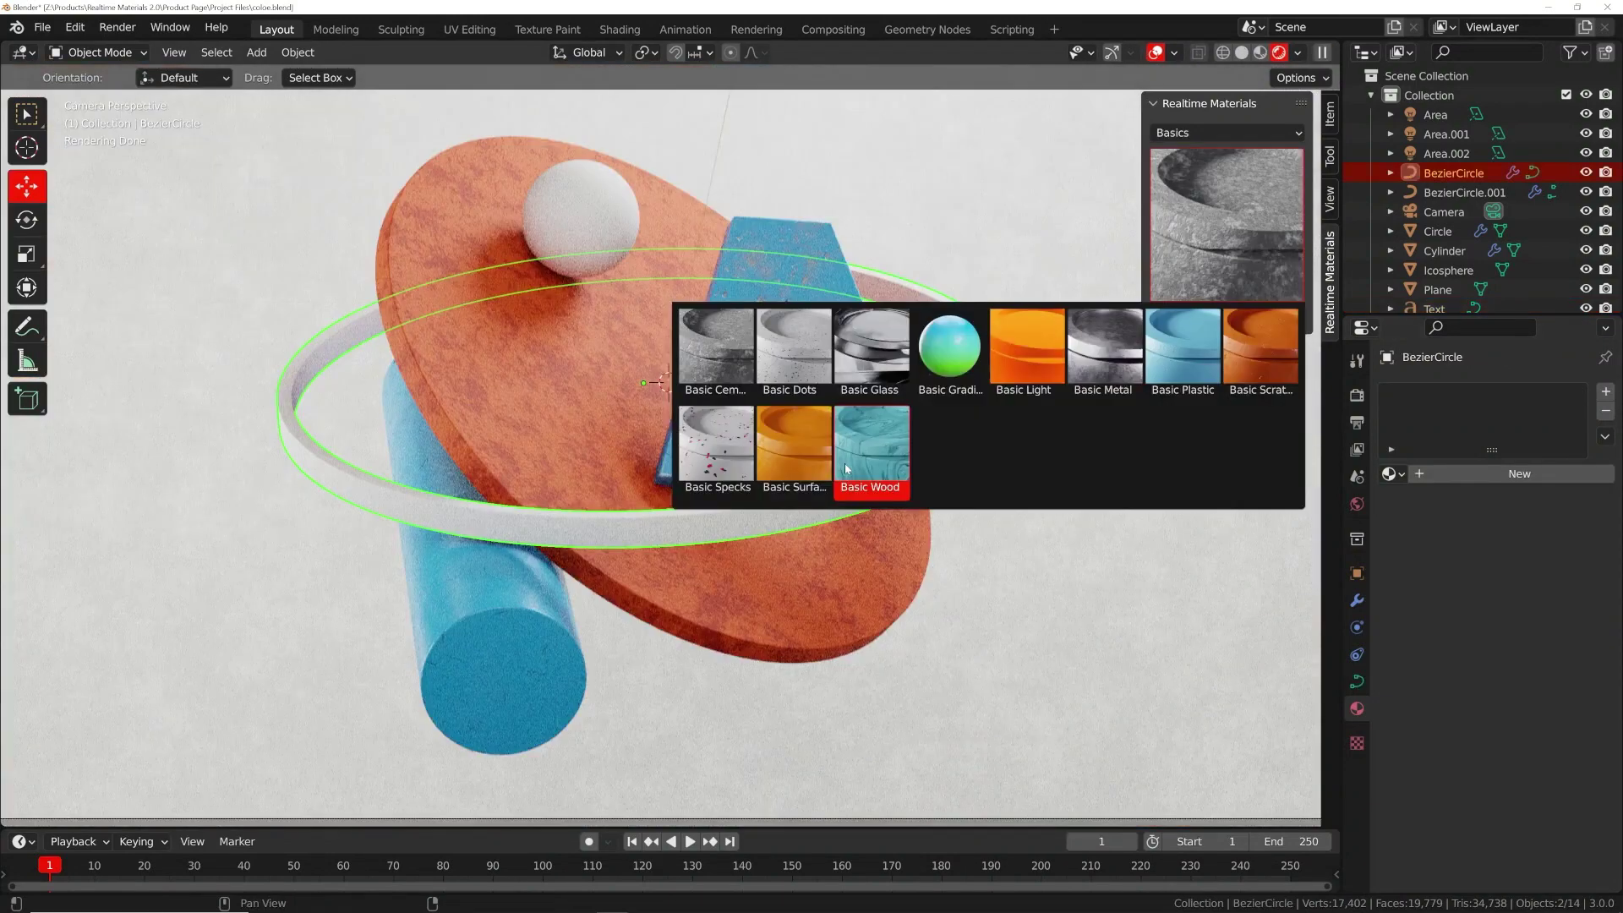
Apply Basic Wood to the ring and tint its first colour teal-green.
{"action": "left_click", "coordinate": [873, 453]}
{"action": "left_click", "coordinate": [1227, 317]}
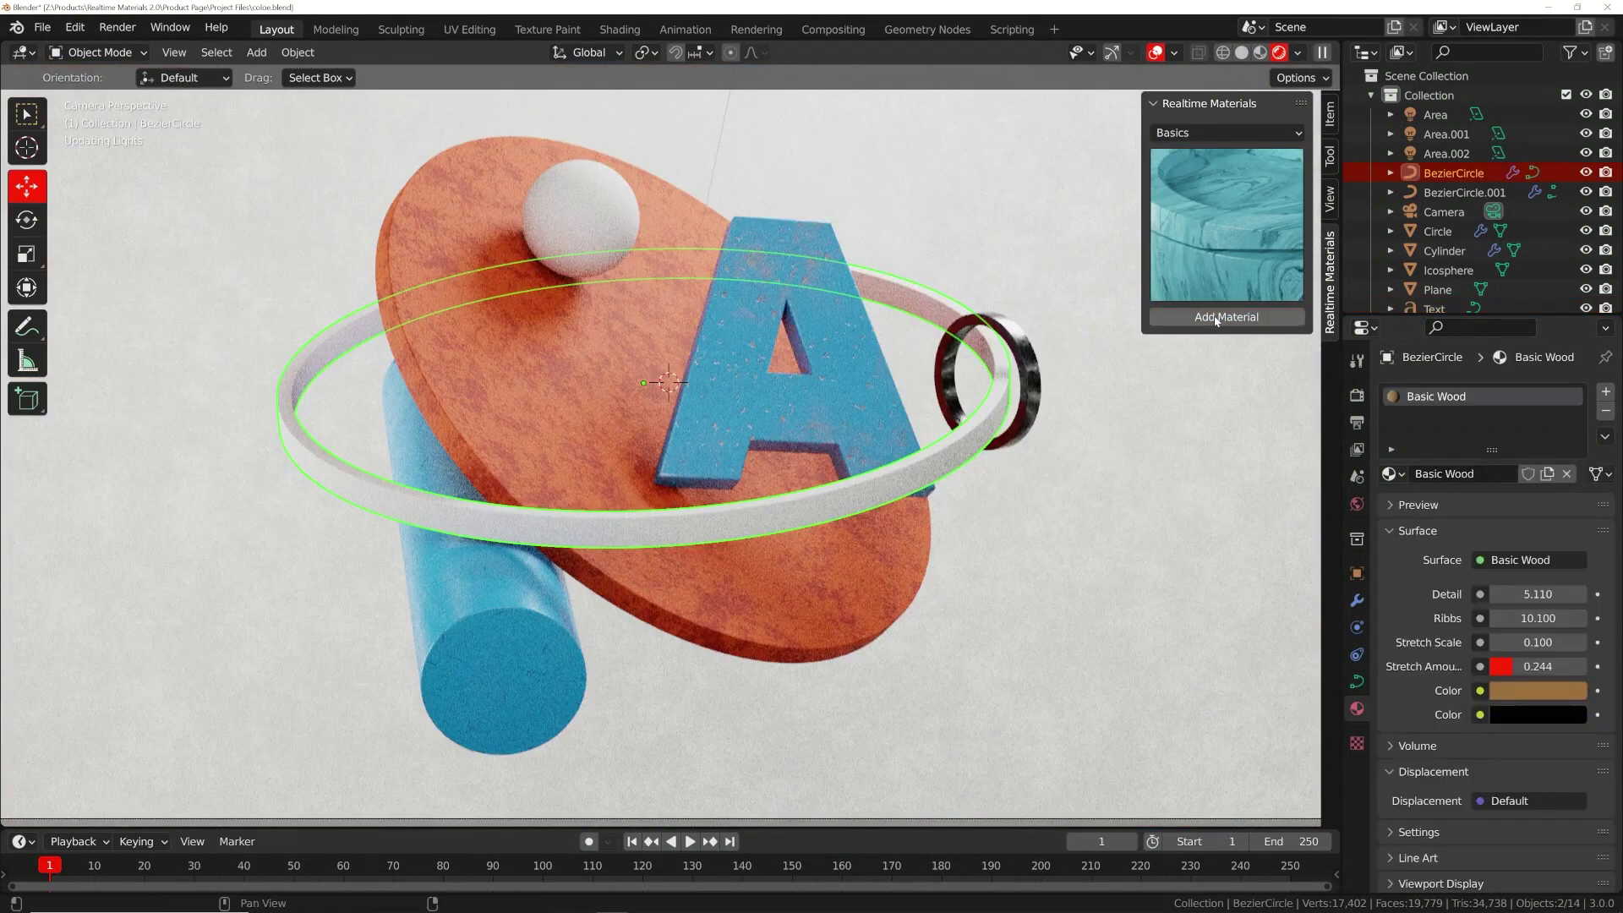
{"action": "left_click", "coordinate": [1527, 691]}
{"action": "left_click", "coordinate": [1512, 429]}
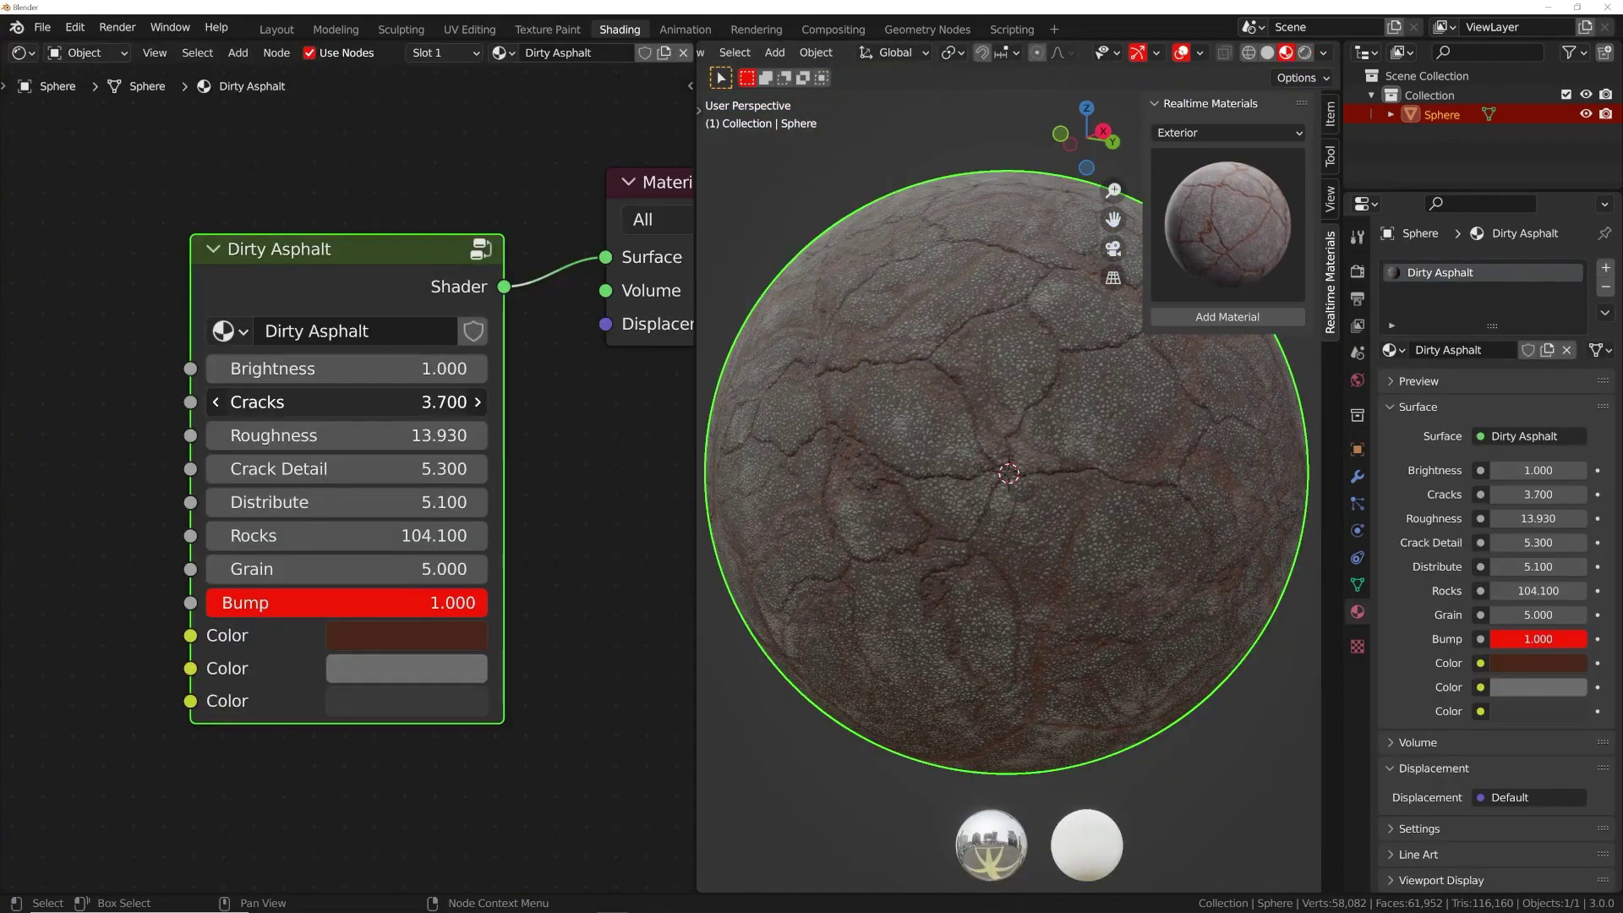
Darken the asphalt colour, lower the wood Phase to 4.670 and raise Missing Pattern to 0.407.
{"action": "left_click", "coordinate": [405, 636]}
{"action": "left_click_drag", "start_coordinate": [606, 212], "coordinate": [606, 355]}
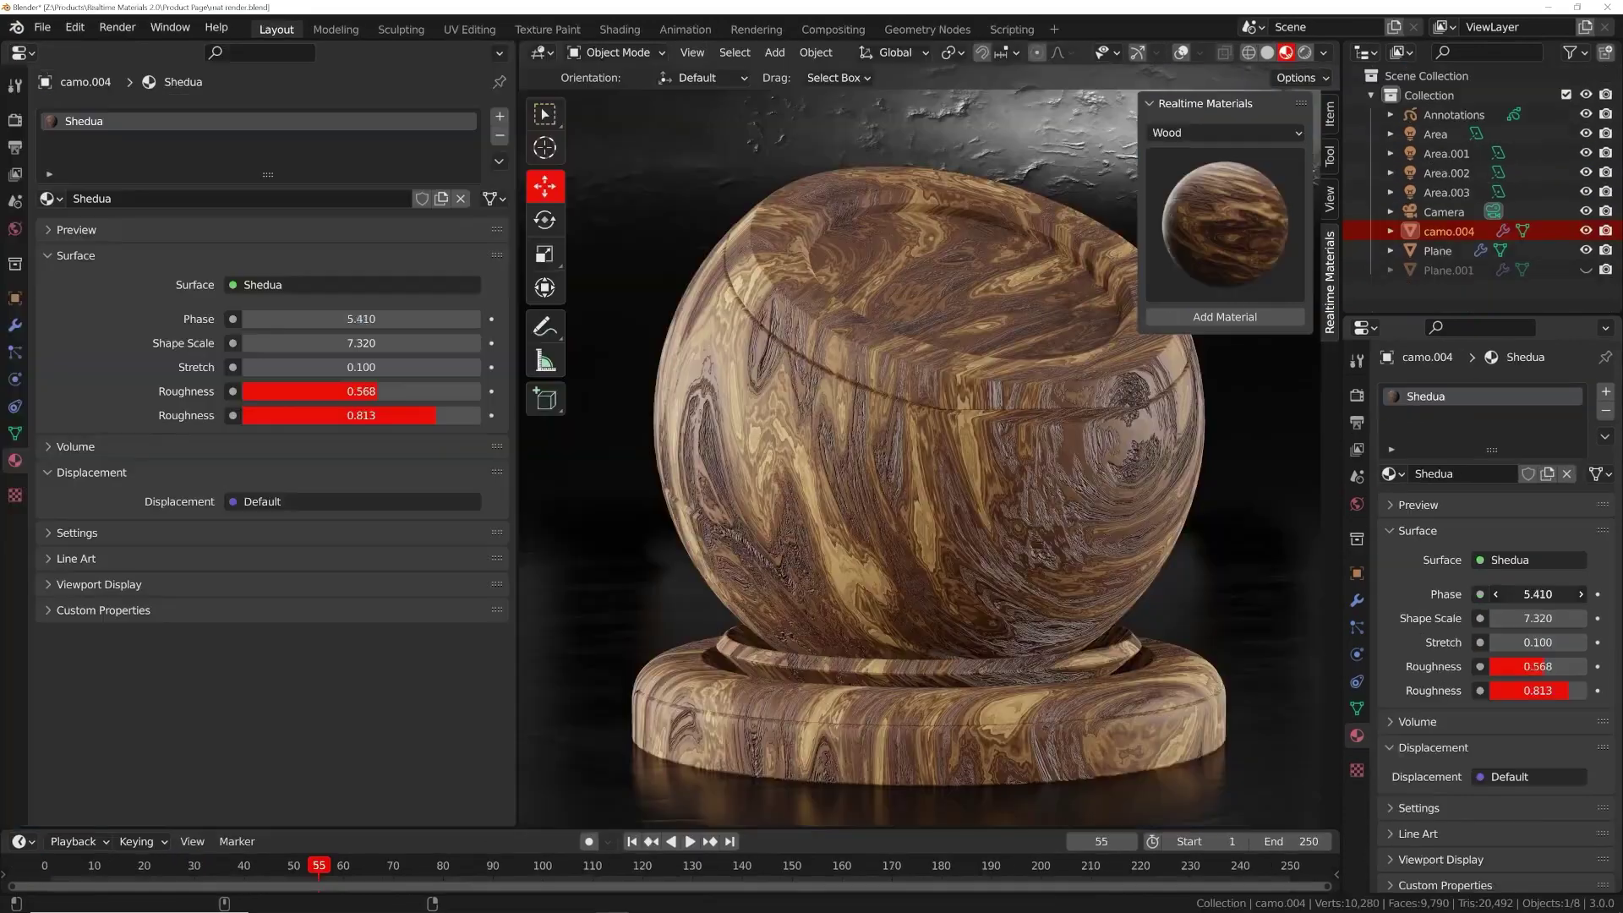
{"action": "left_click_drag", "start_coordinate": [1538, 594], "coordinate": [1487, 594]}
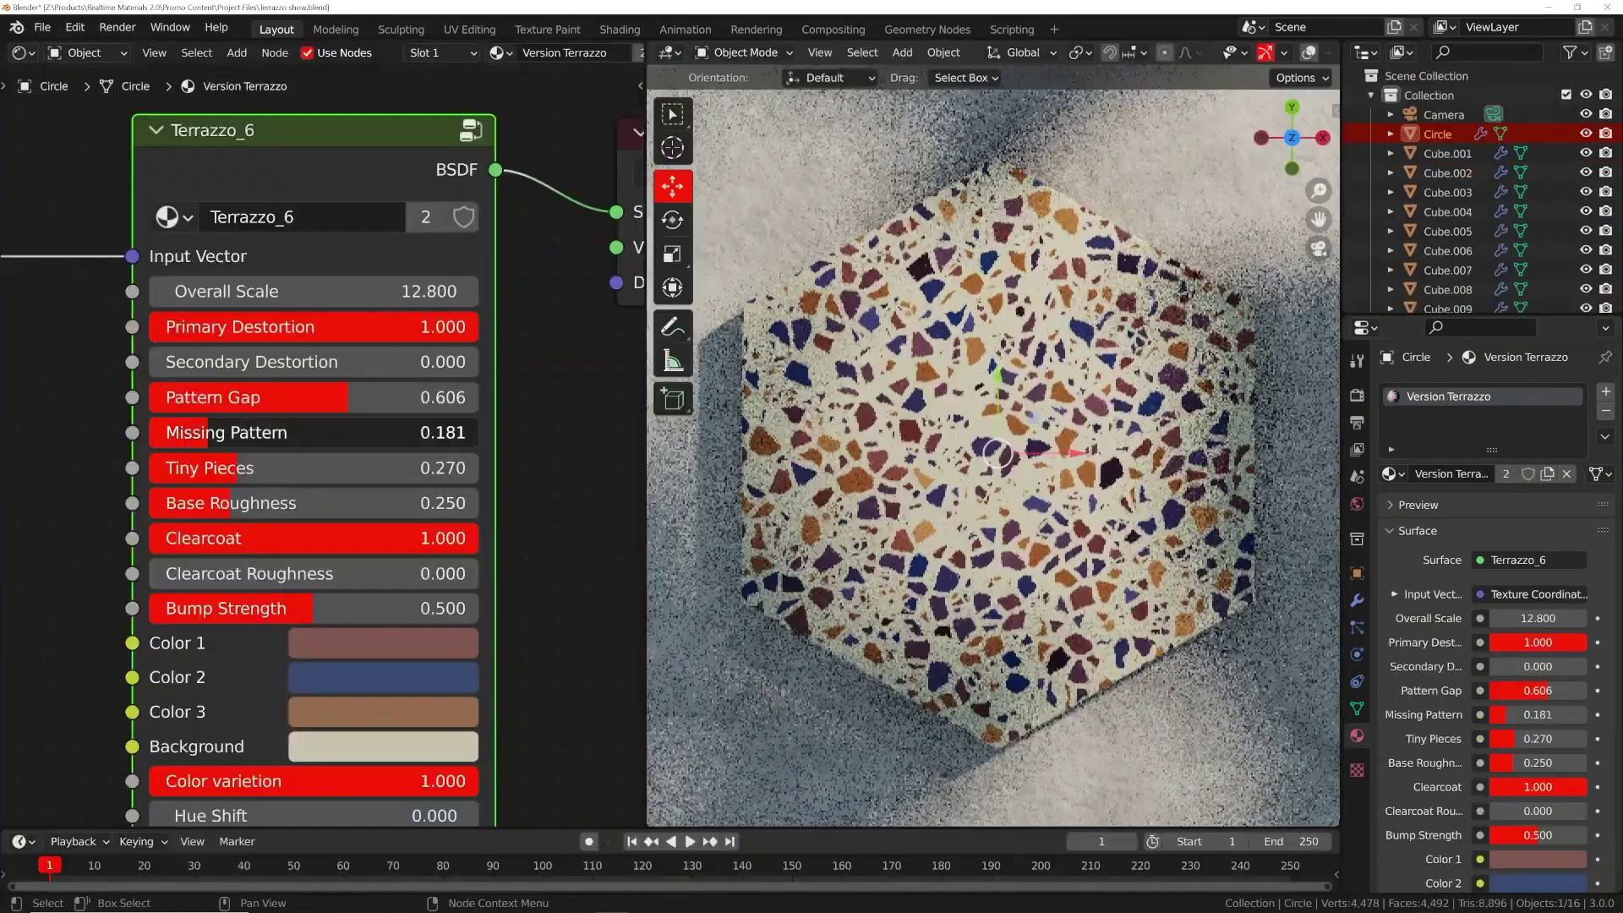
{"action": "left_click_drag", "start_coordinate": [208, 432], "coordinate": [285, 434]}
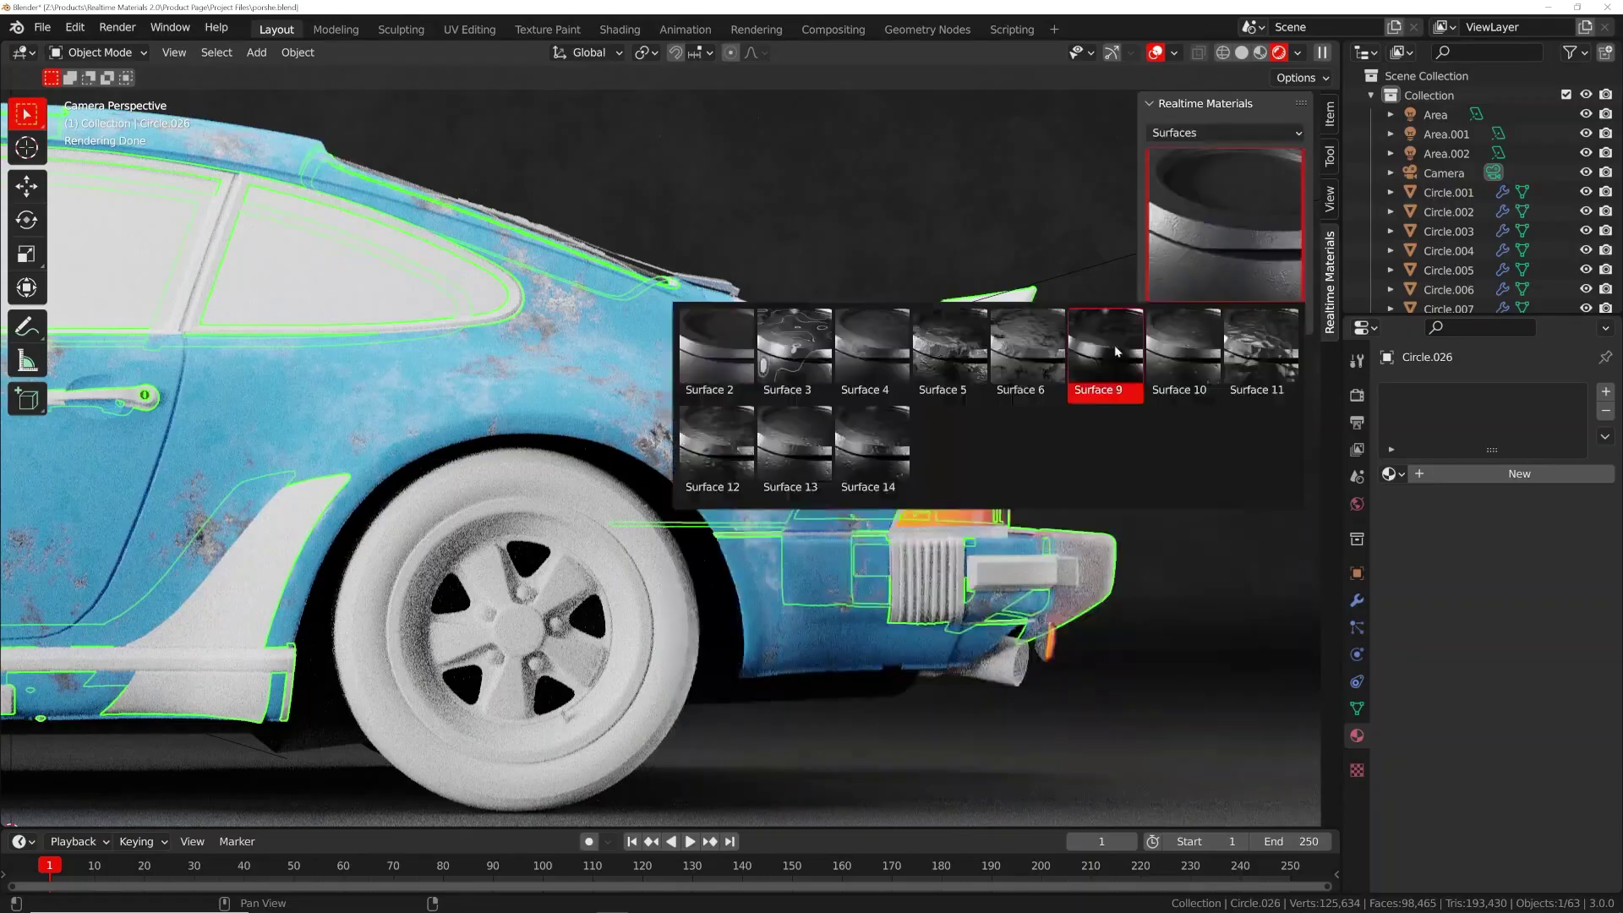
From the Metal category, give the car's rear wheel a Rubber tyre and a Surface 10.001 rim.
{"action": "left_click", "coordinate": [1108, 351]}
{"action": "left_click", "coordinate": [515, 630]}
{"action": "left_click", "coordinate": [1225, 133]}
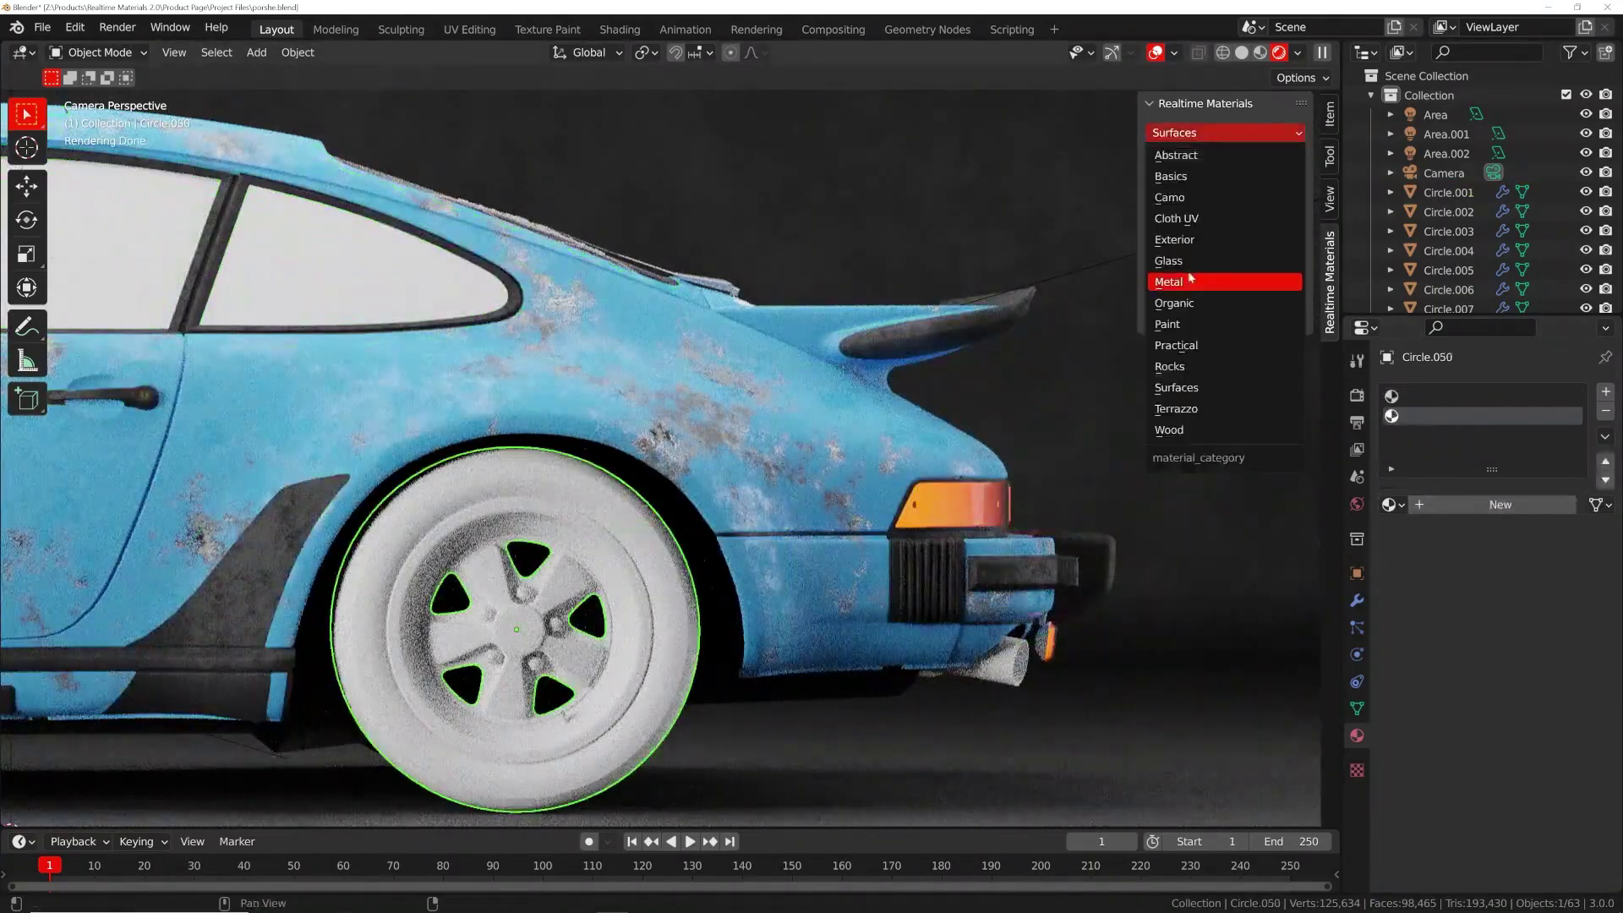
{"action": "left_click", "coordinate": [1190, 281]}
{"action": "left_click", "coordinate": [1268, 532]}
{"action": "left_click", "coordinate": [1225, 317]}
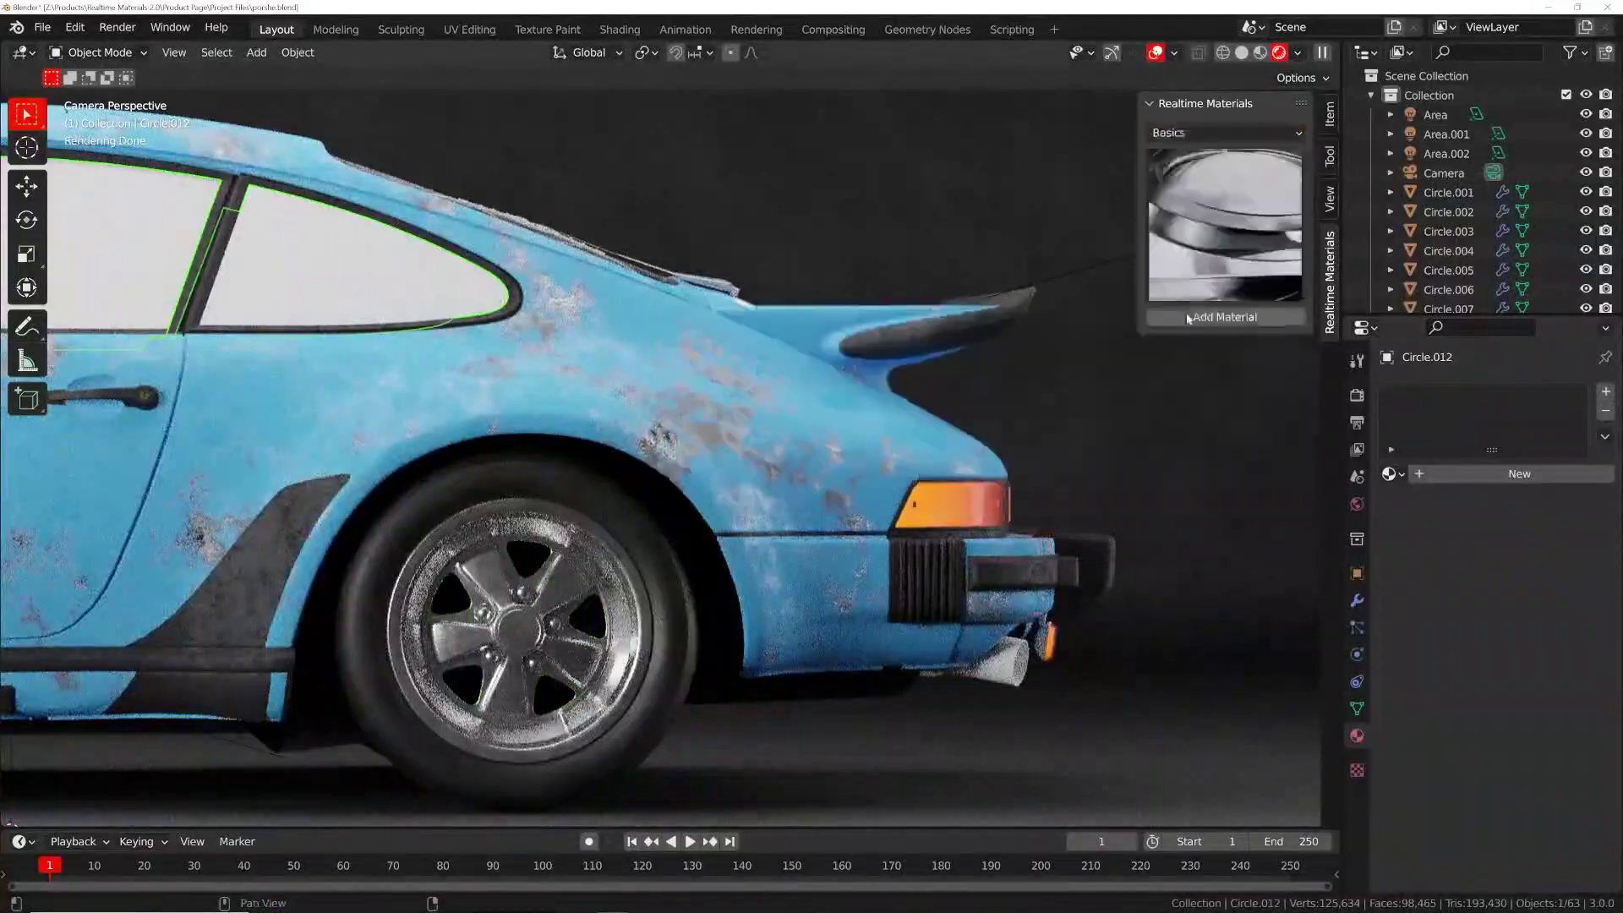
{"action": "left_click", "coordinate": [1225, 317]}
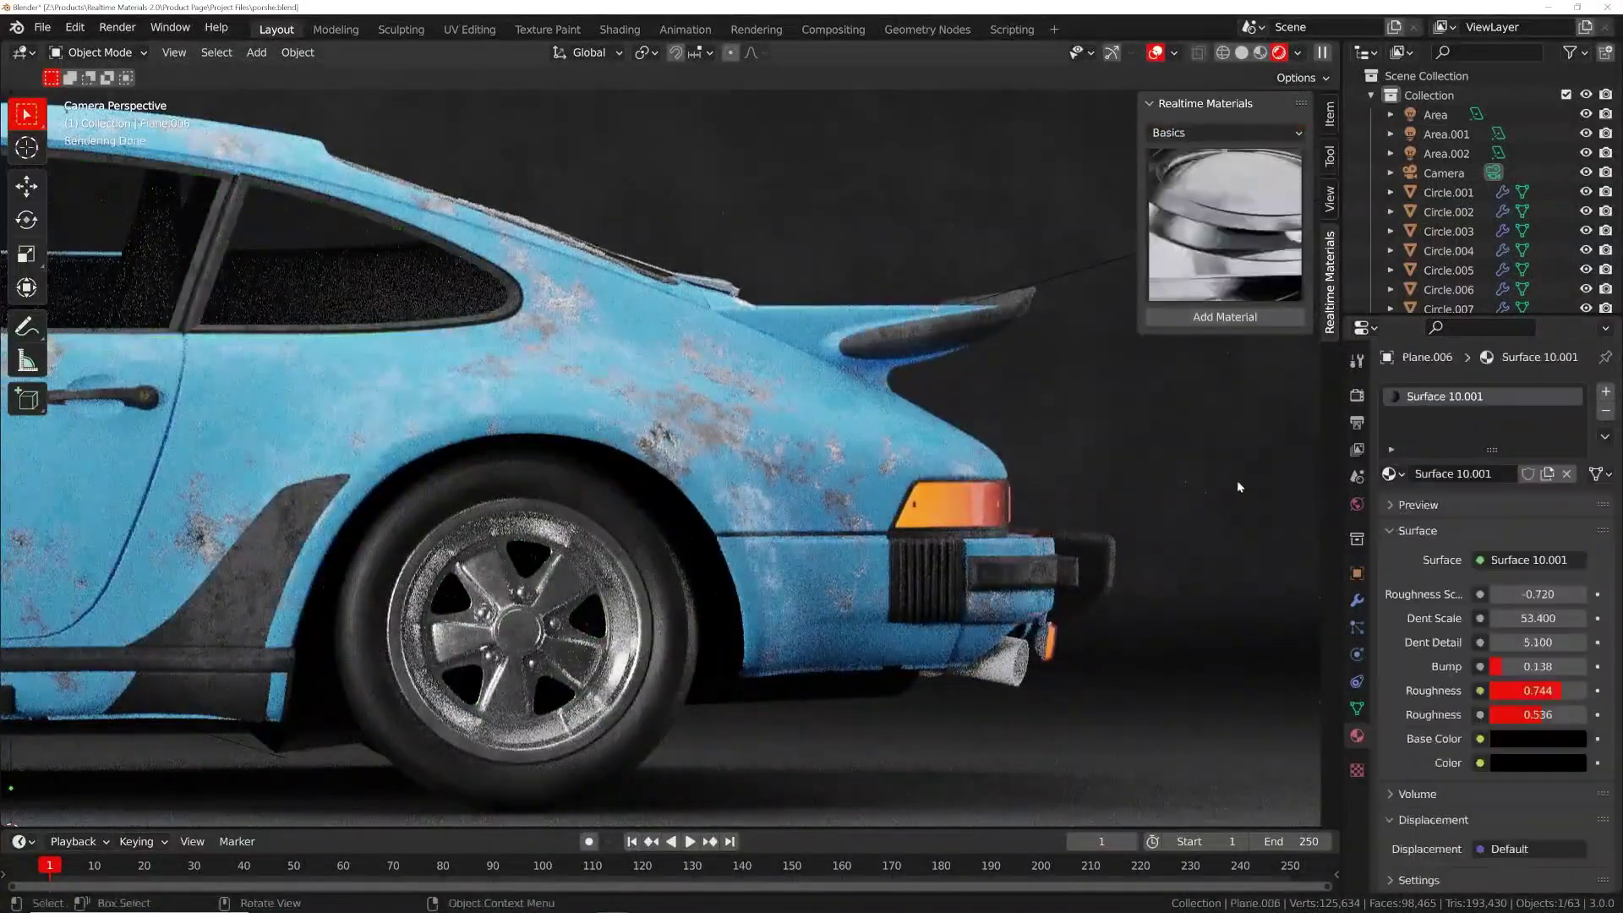
{"action": "left_click", "coordinate": [1013, 669]}
{"action": "left_click", "coordinate": [1225, 132]}
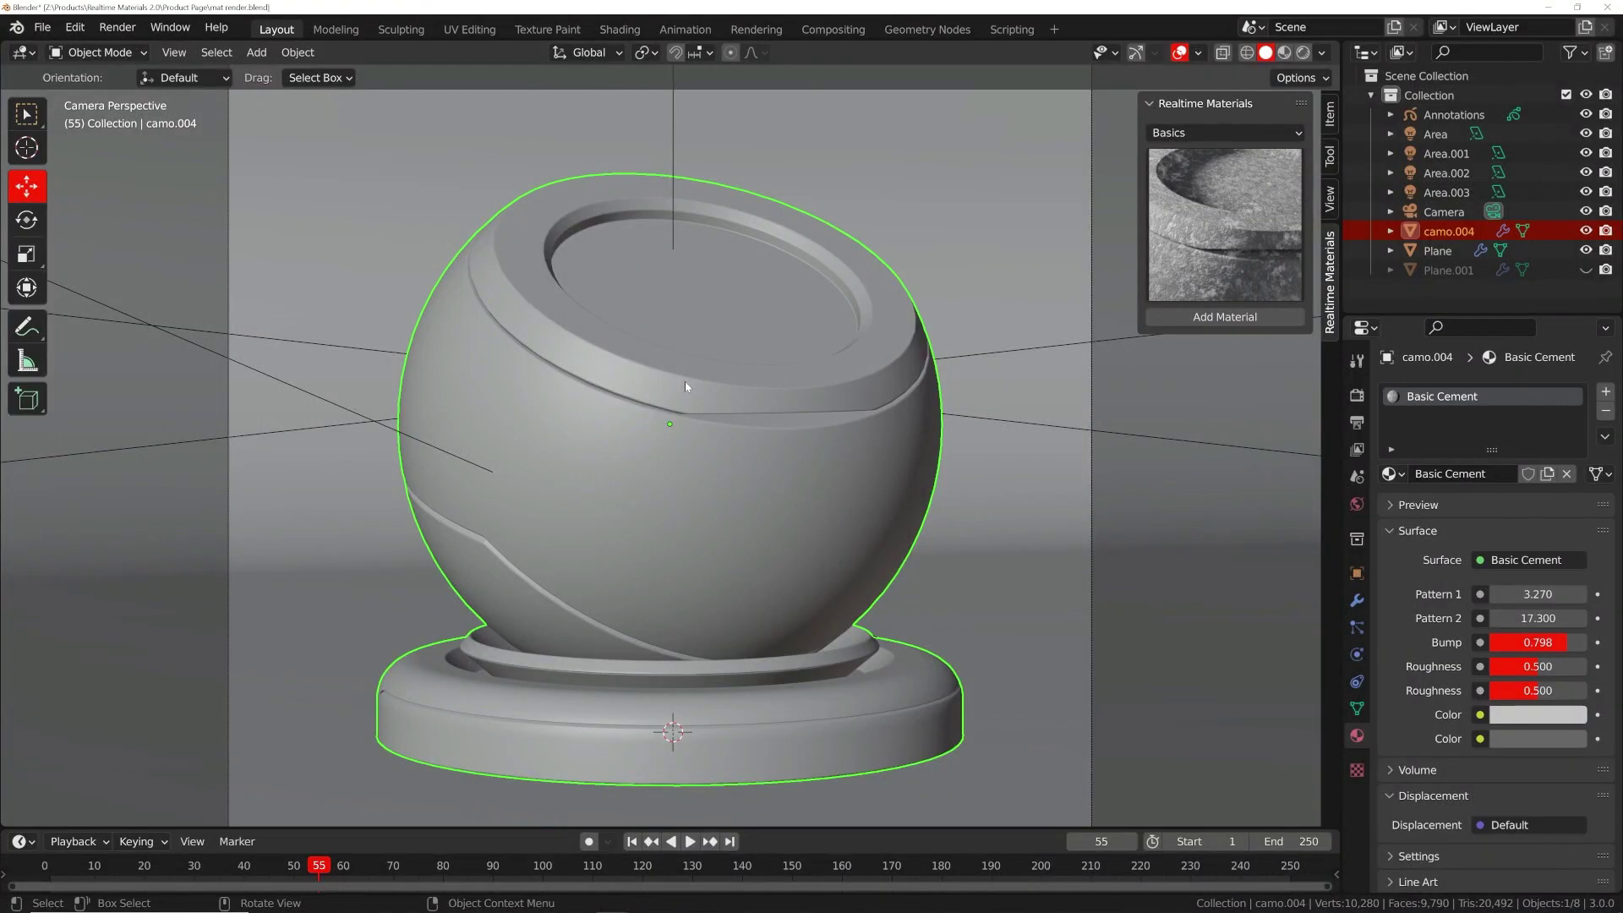
Install the Realtime_Materials 2.1.zip add-on from Preferences, then close the Preferences window.
{"action": "left_click", "coordinate": [75, 27]}
{"action": "left_click", "coordinate": [102, 305]}
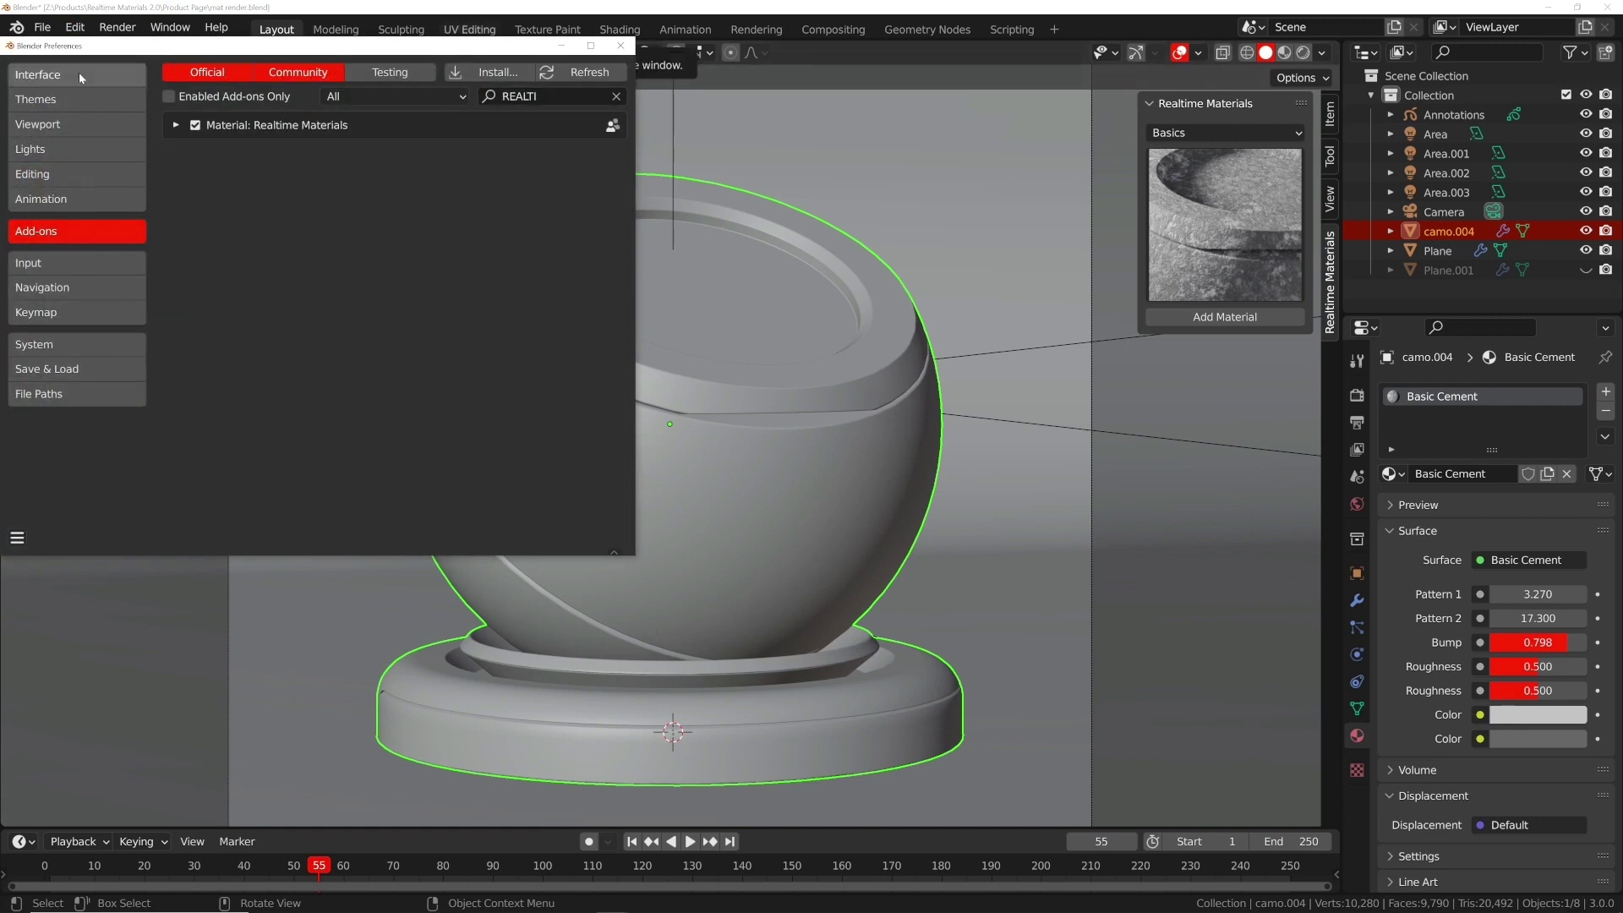
{"action": "left_click", "coordinate": [491, 72]}
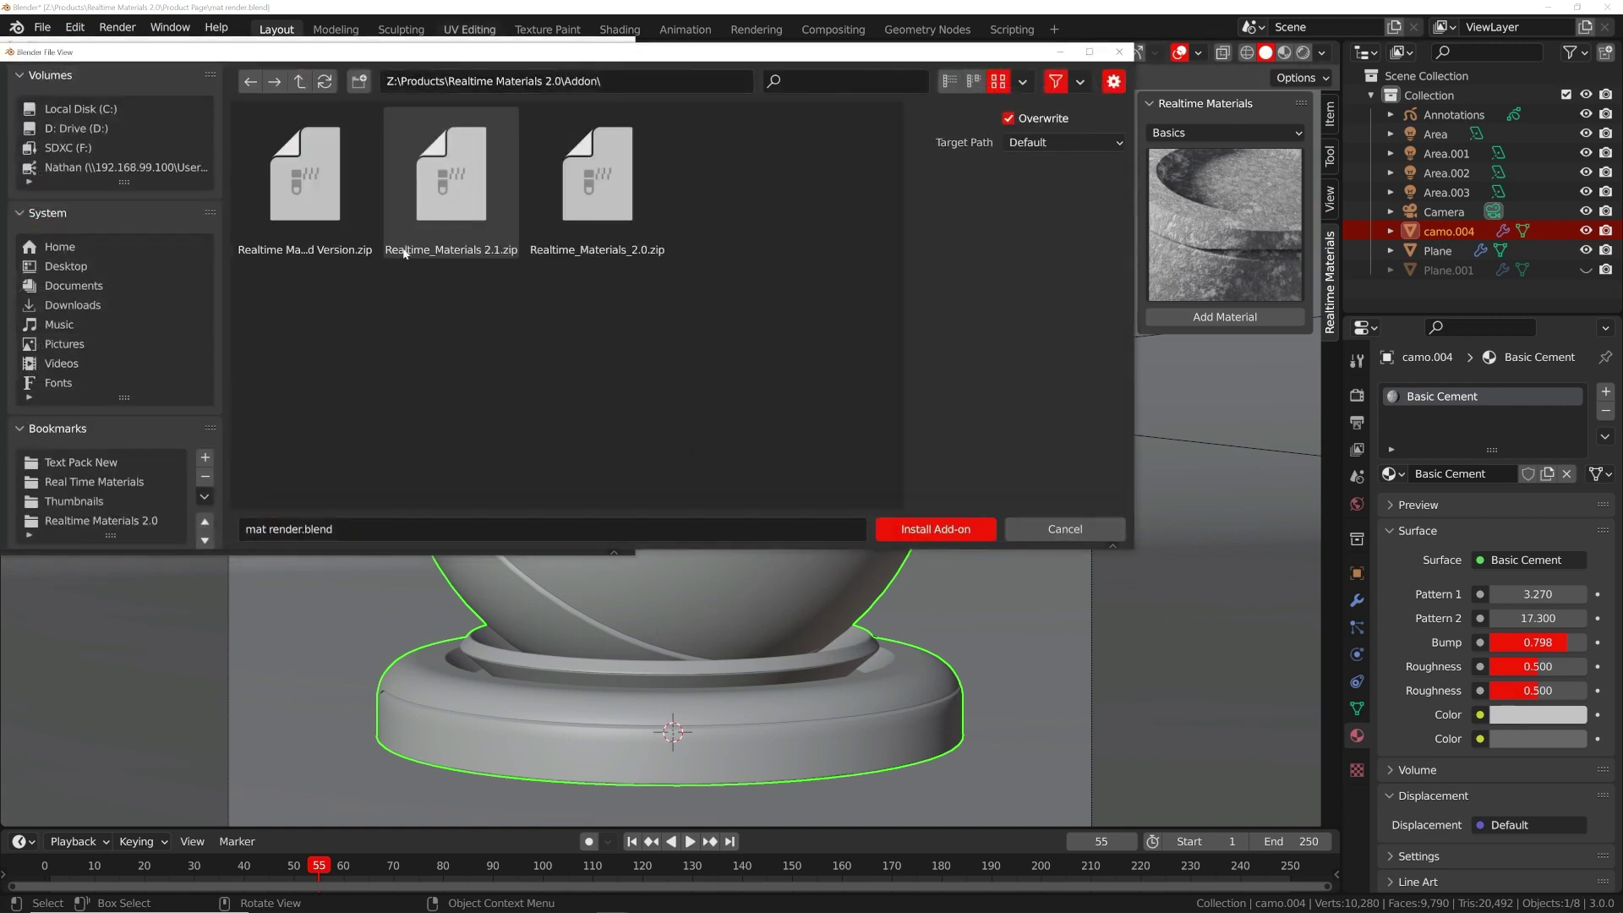
{"action": "left_click", "coordinate": [452, 194]}
{"action": "left_click", "coordinate": [935, 528]}
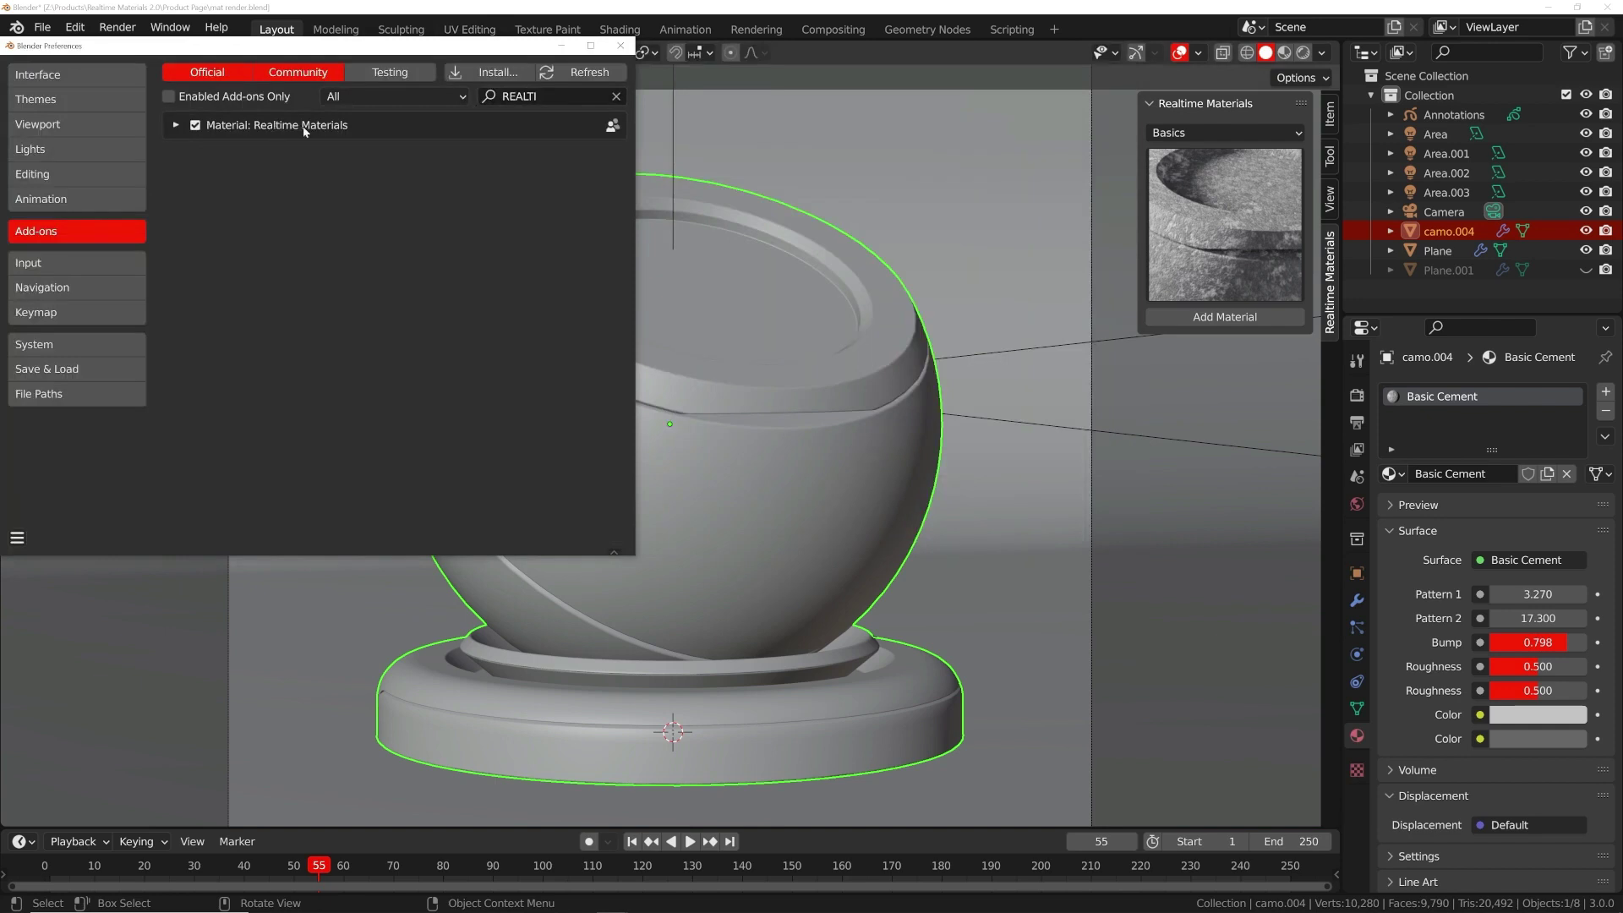
{"action": "left_click", "coordinate": [621, 46]}
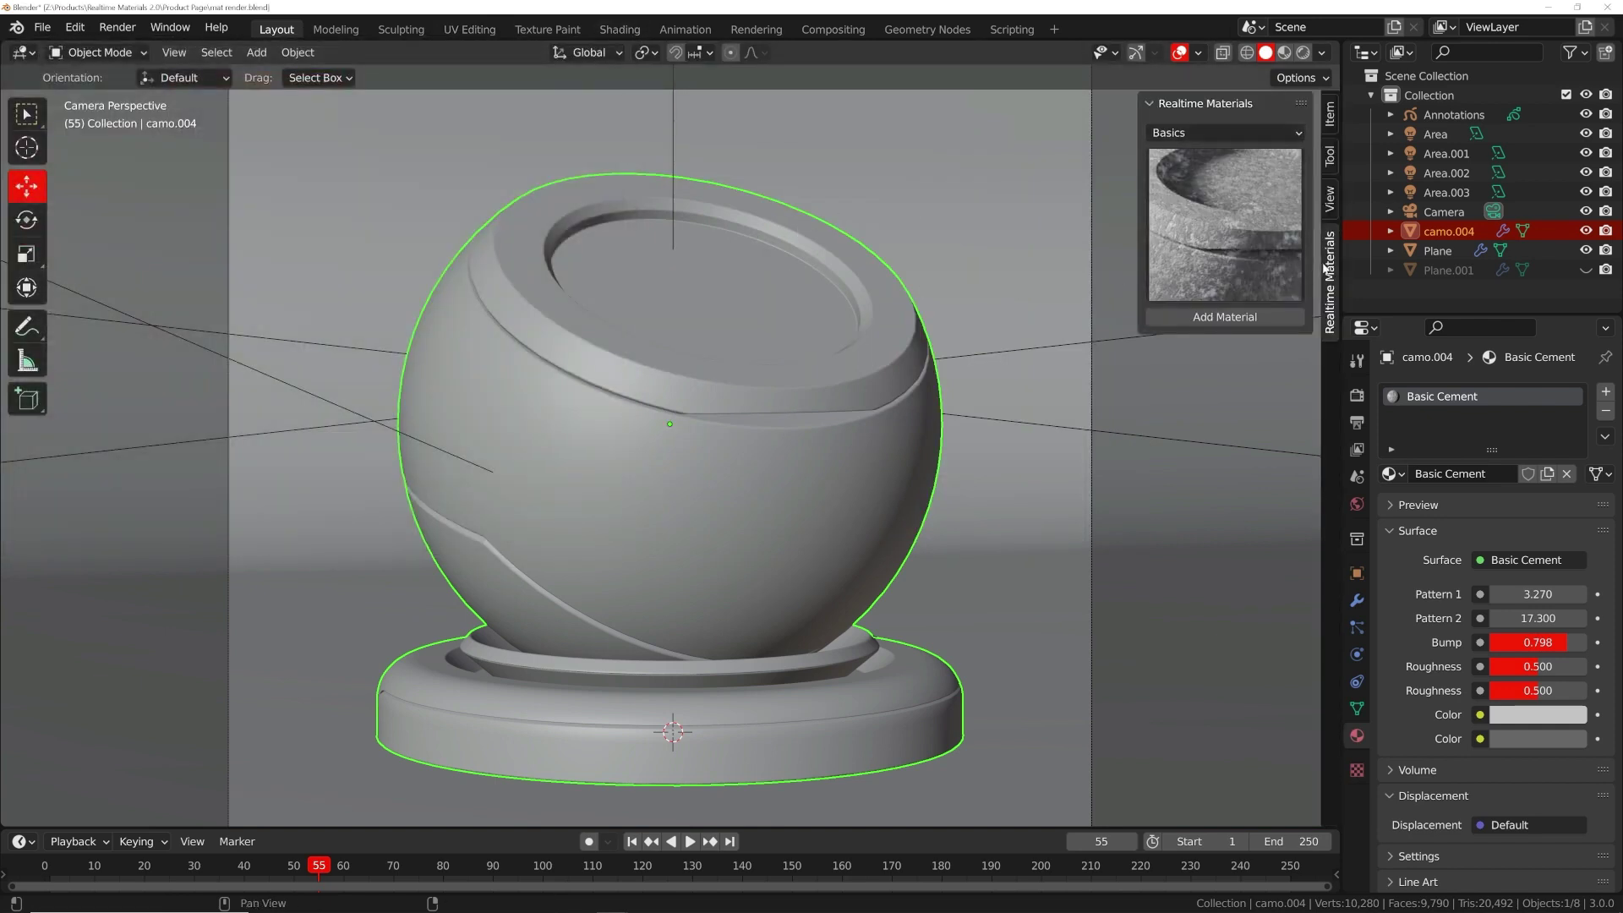
Set Grid Metal Shape 1 to 3.660, visor glass roughness to 0.197, and the car's paint scrape to pink.
{"action": "left_click", "coordinate": [1199, 135]}
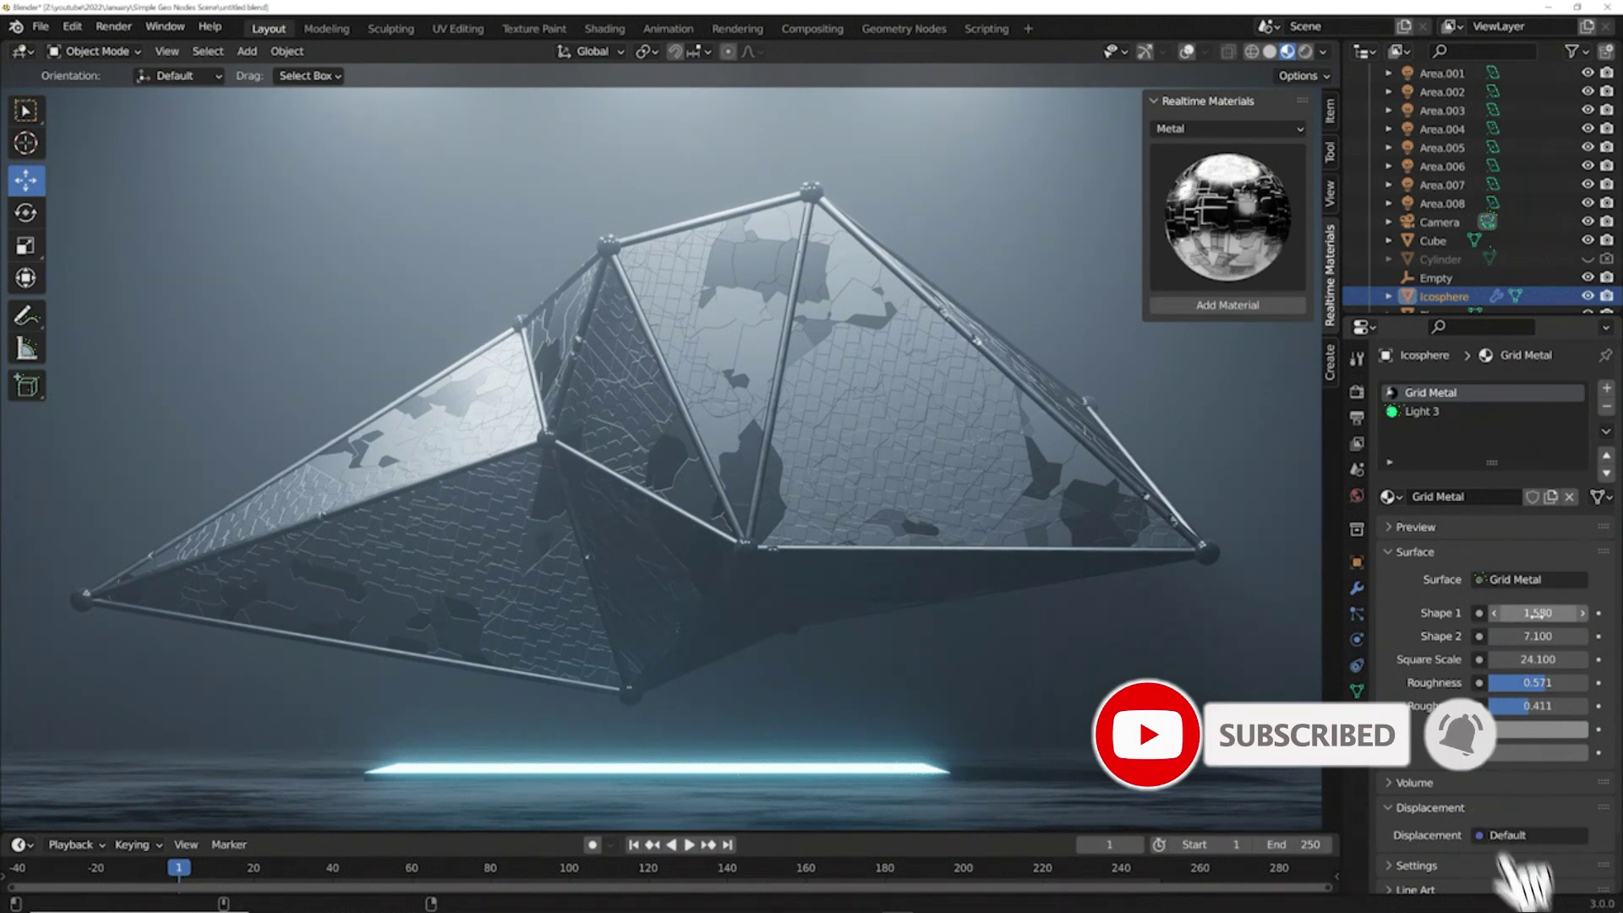
{"action": "left_click_drag", "start_coordinate": [1537, 613], "coordinate": [1555, 660]}
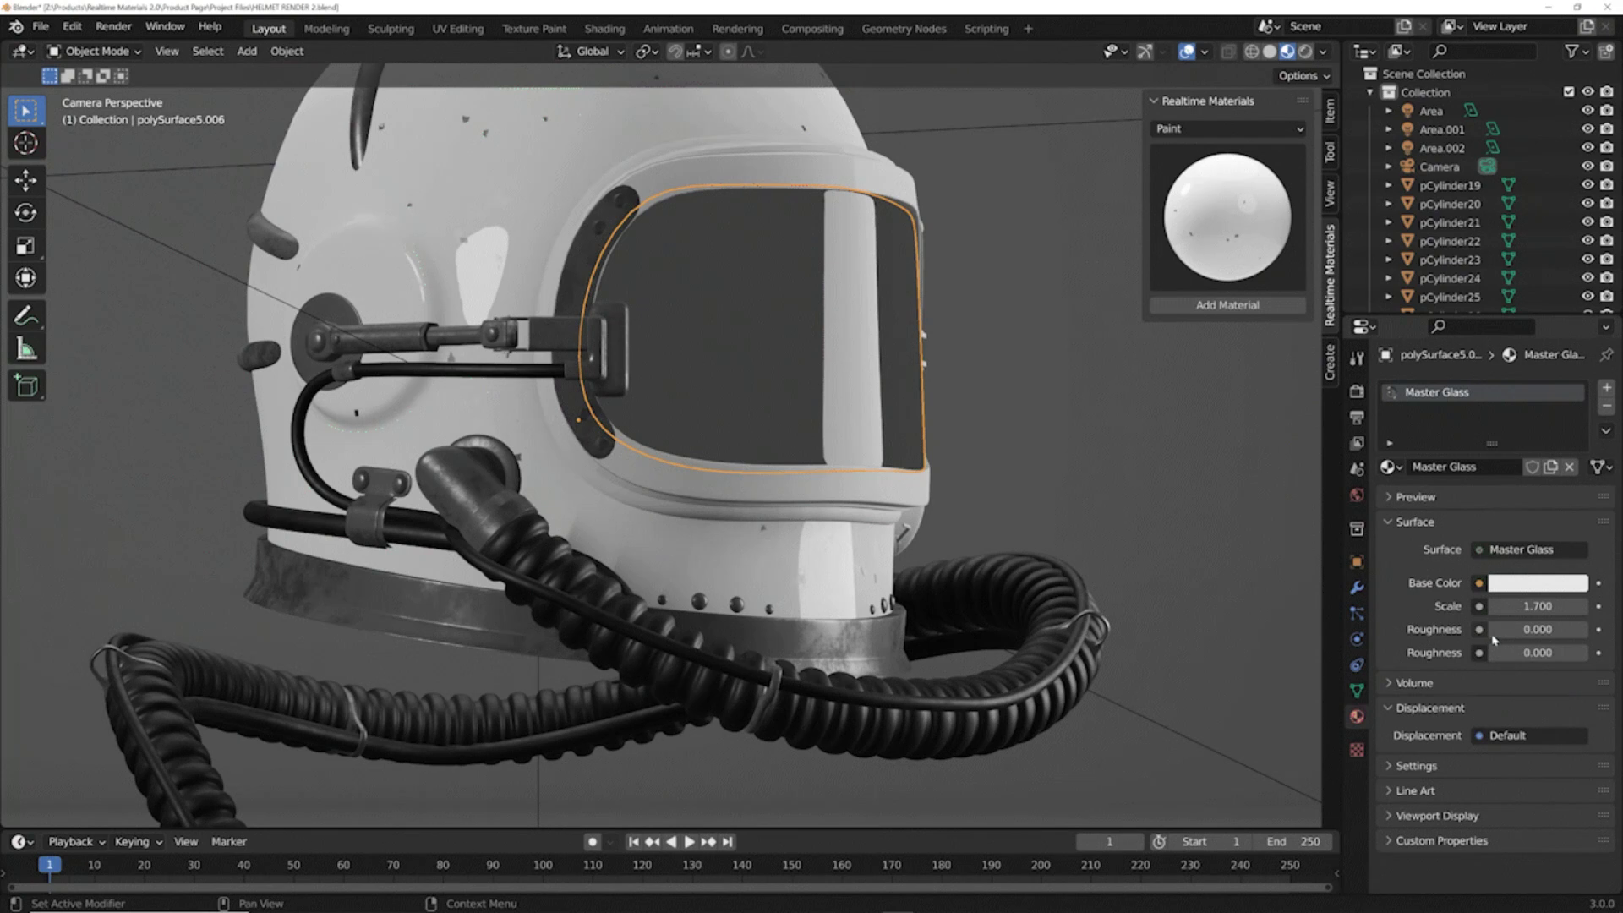
{"action": "left_click_drag", "start_coordinate": [1519, 638], "coordinate": [1558, 652]}
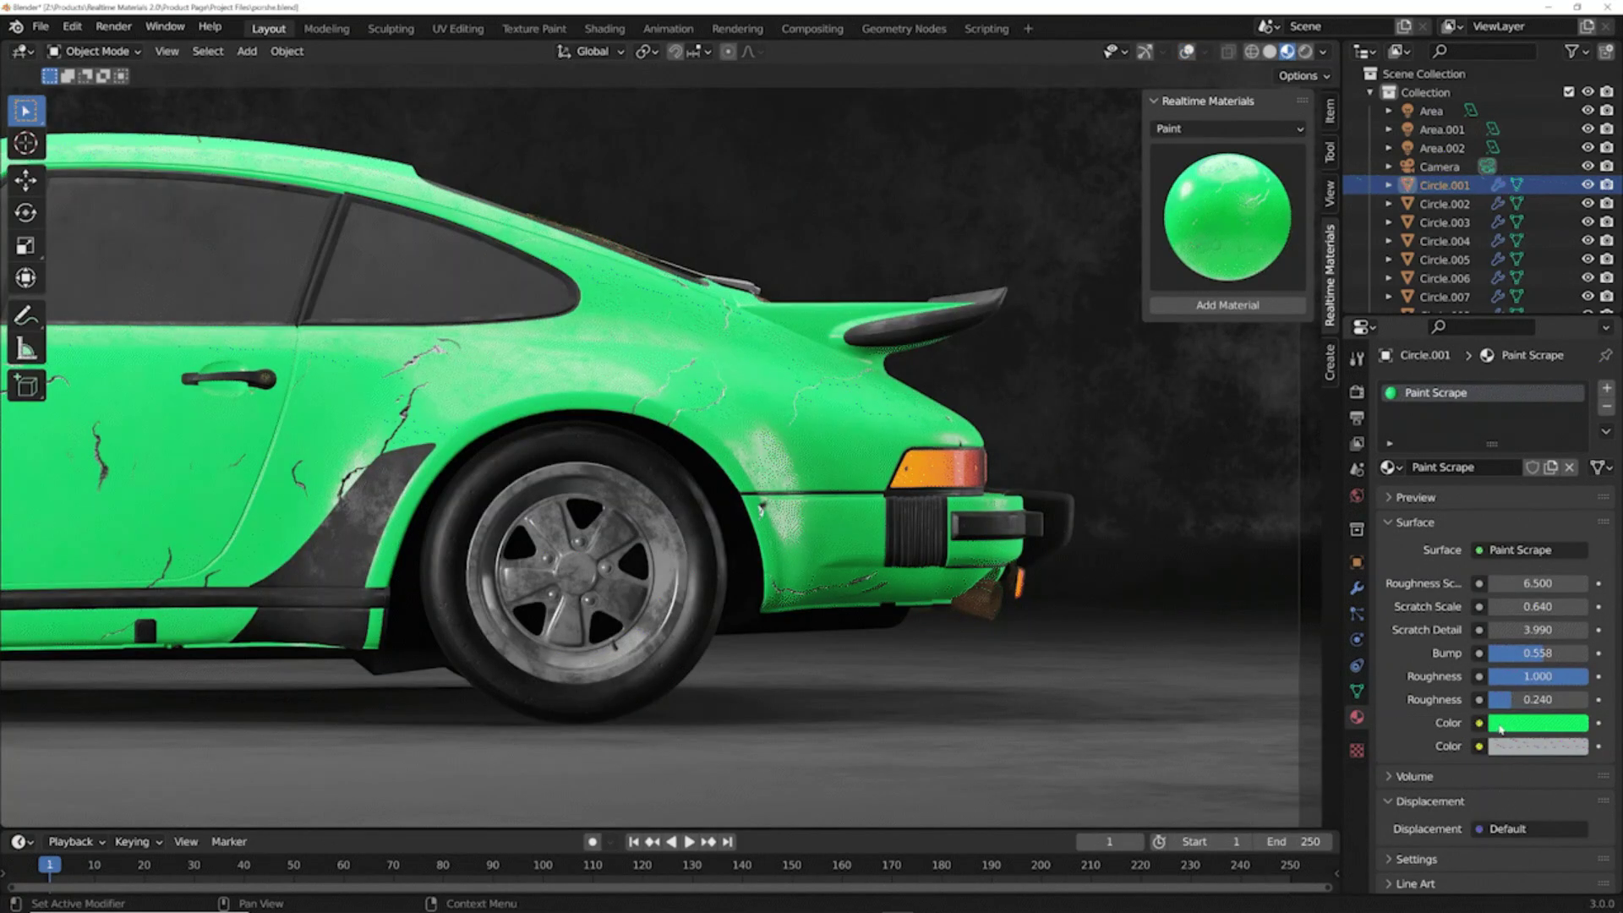
{"action": "left_click", "coordinate": [1501, 729]}
{"action": "left_click_drag", "start_coordinate": [1485, 586], "coordinate": [1512, 590]}
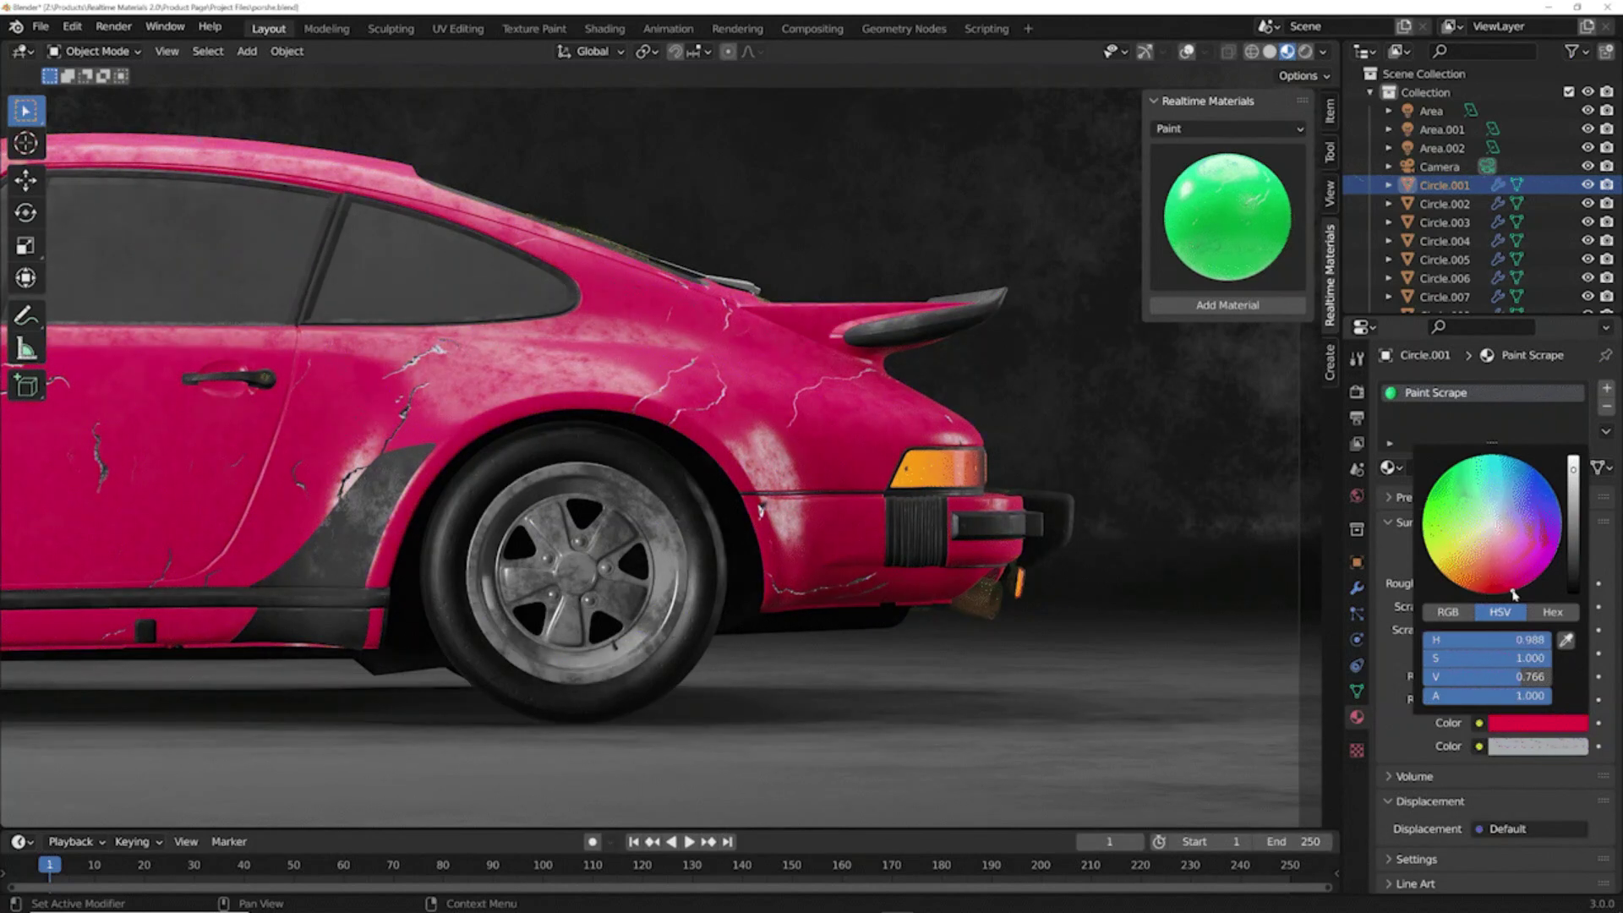
{"action": "left_click", "coordinate": [1568, 724]}
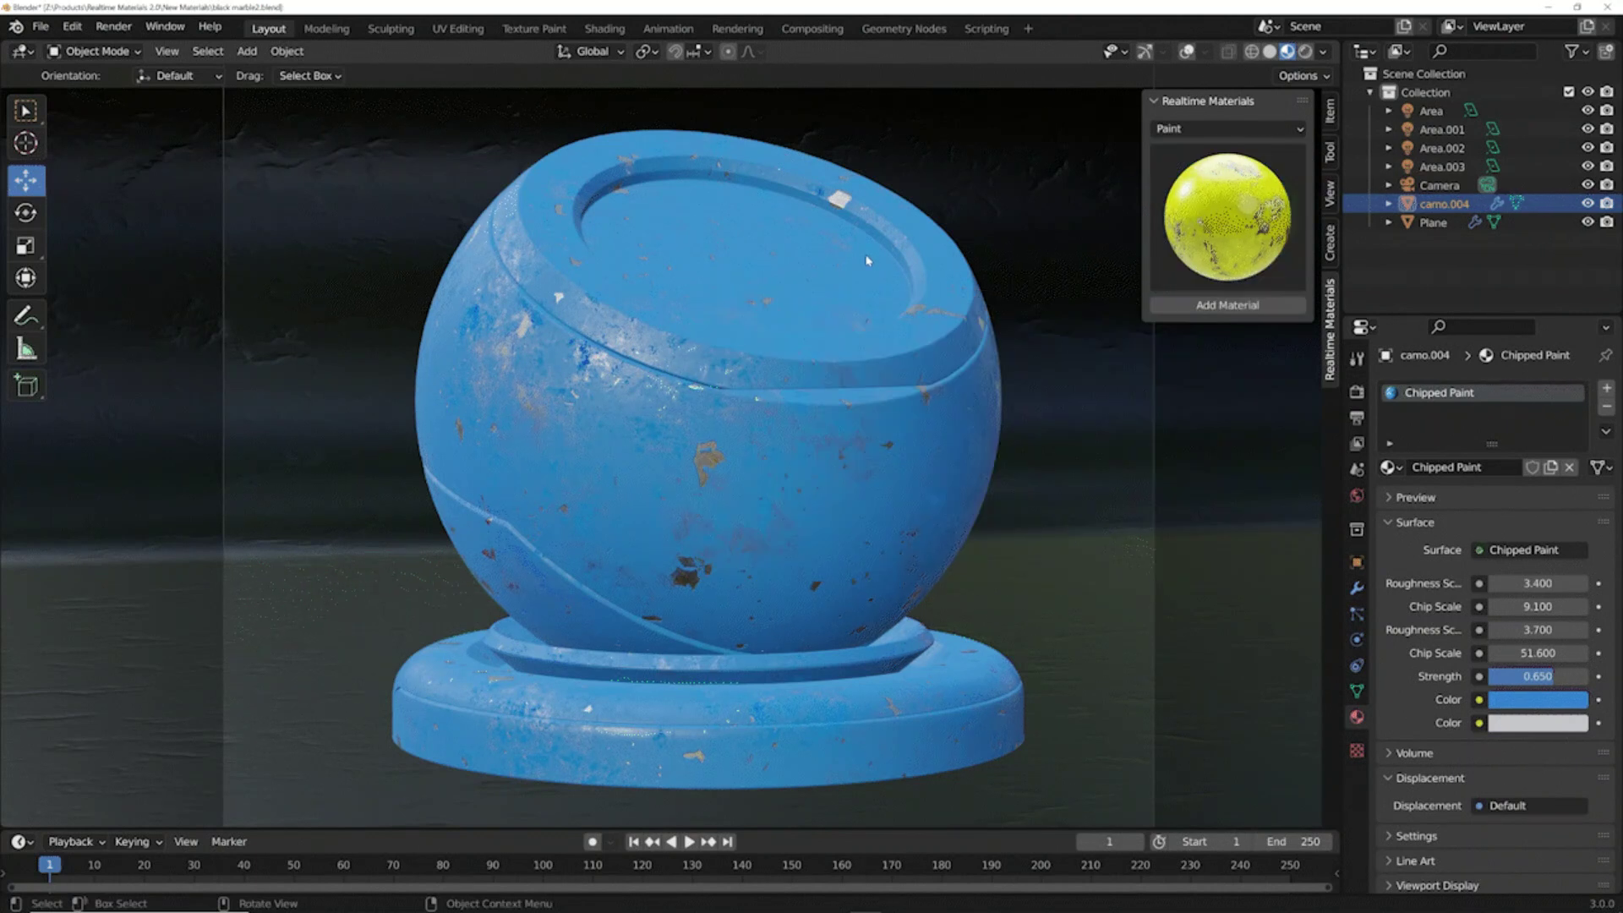
Make the chipped paint red, switch to Rendered shading, and shift the cloth's Color1 toward orange-red.
{"action": "left_click", "coordinate": [1521, 699]}
{"action": "left_click", "coordinate": [1472, 499]}
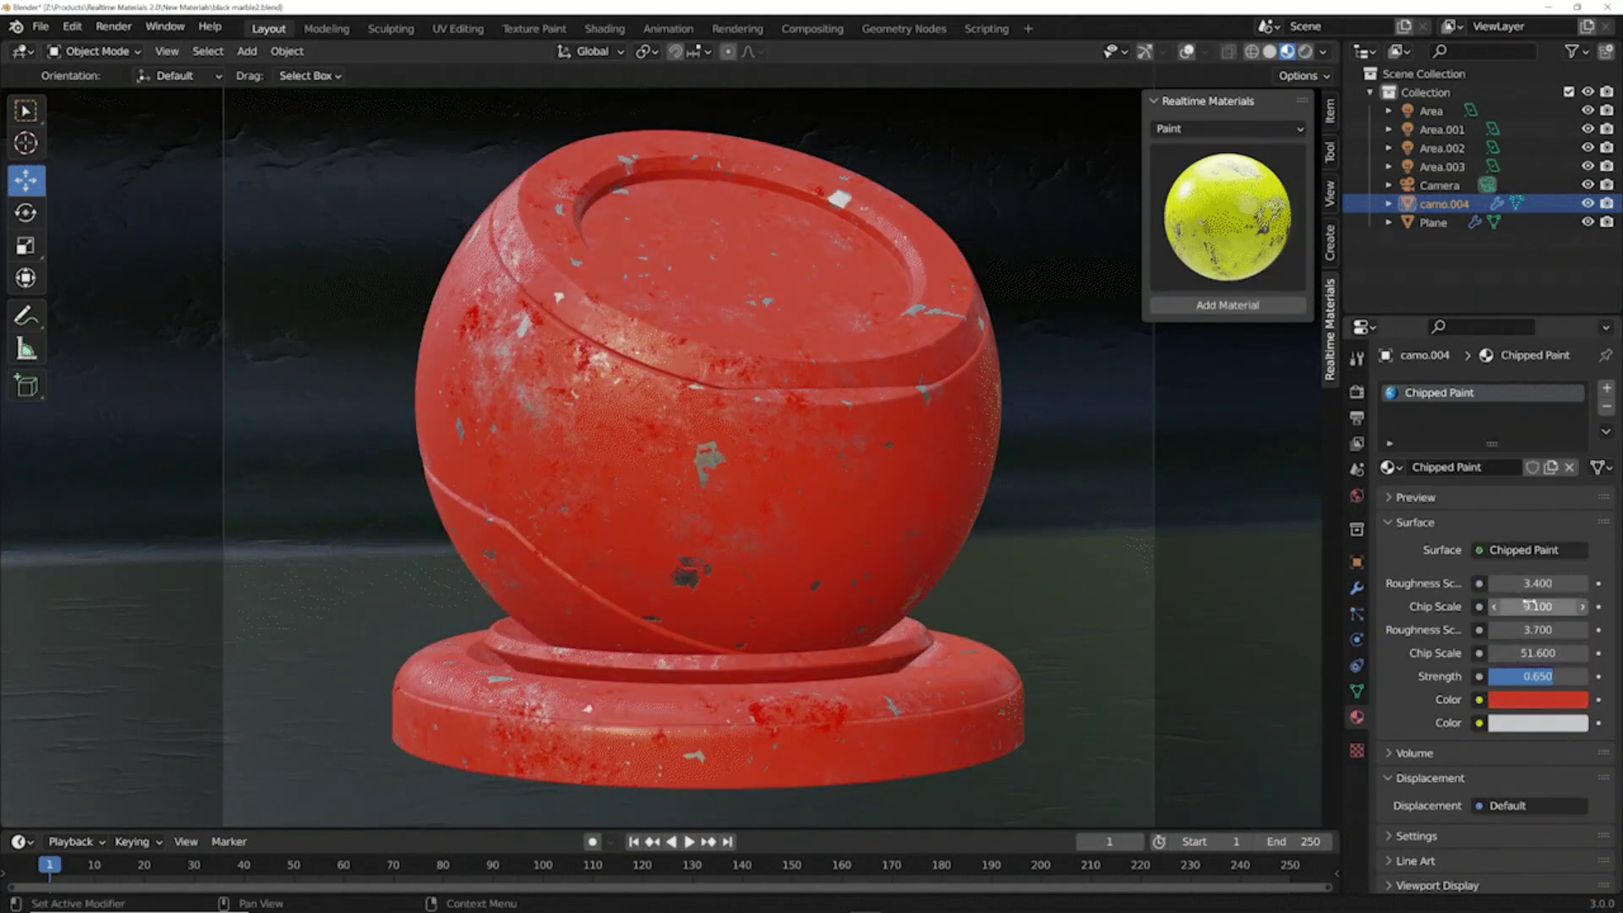
{"action": "left_click", "coordinate": [1306, 52]}
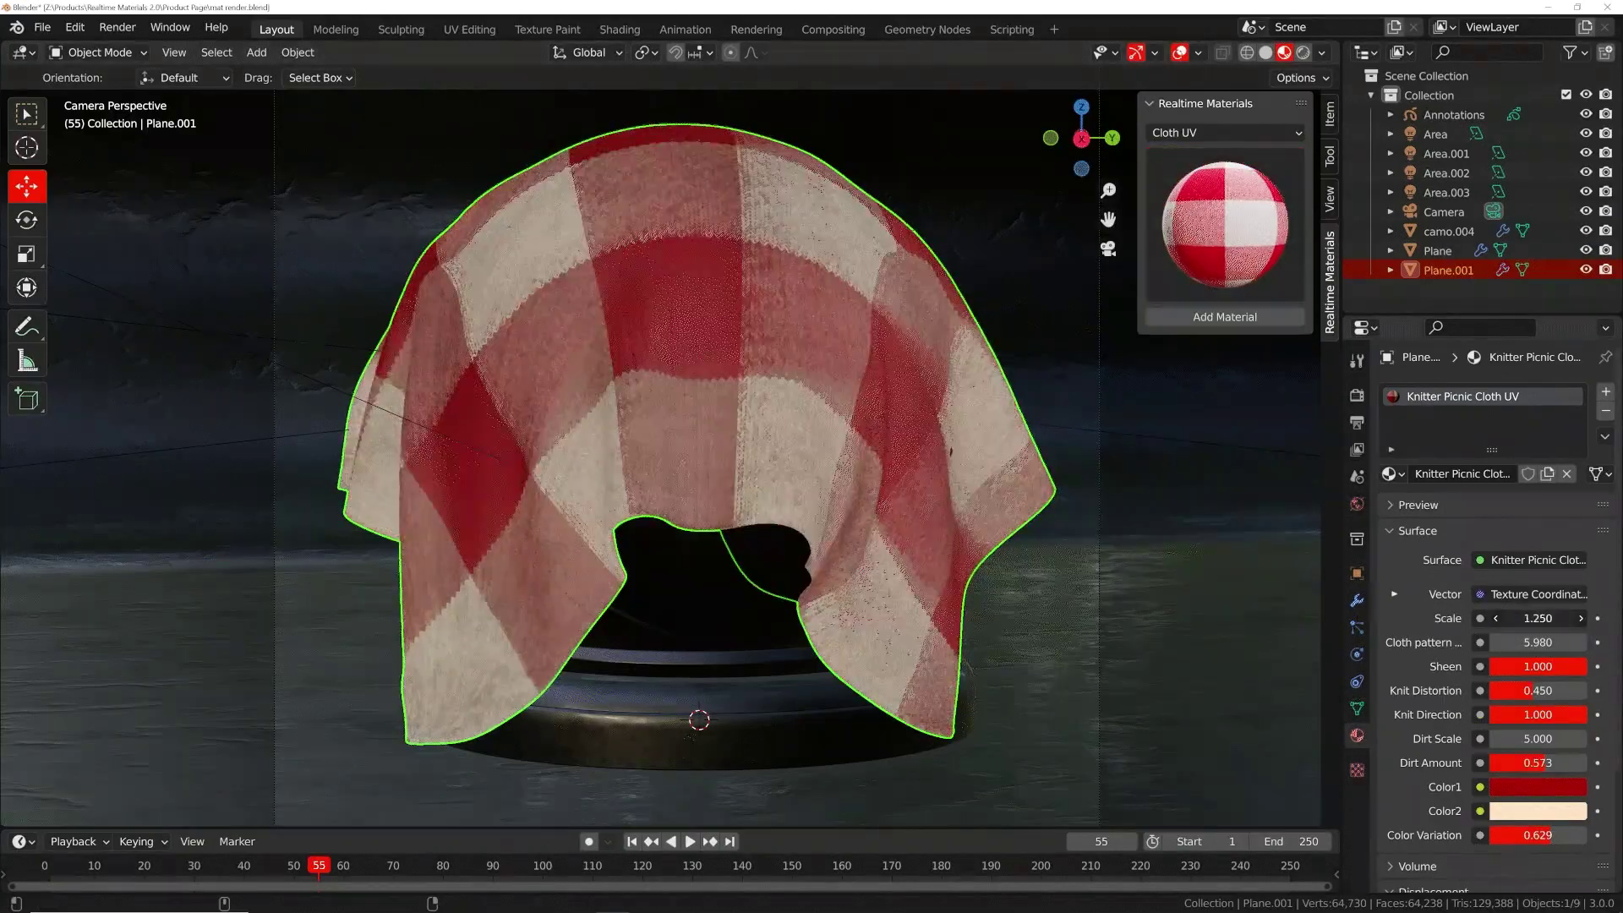
{"action": "left_click", "coordinate": [1522, 786]}
{"action": "left_click", "coordinate": [1469, 648]}
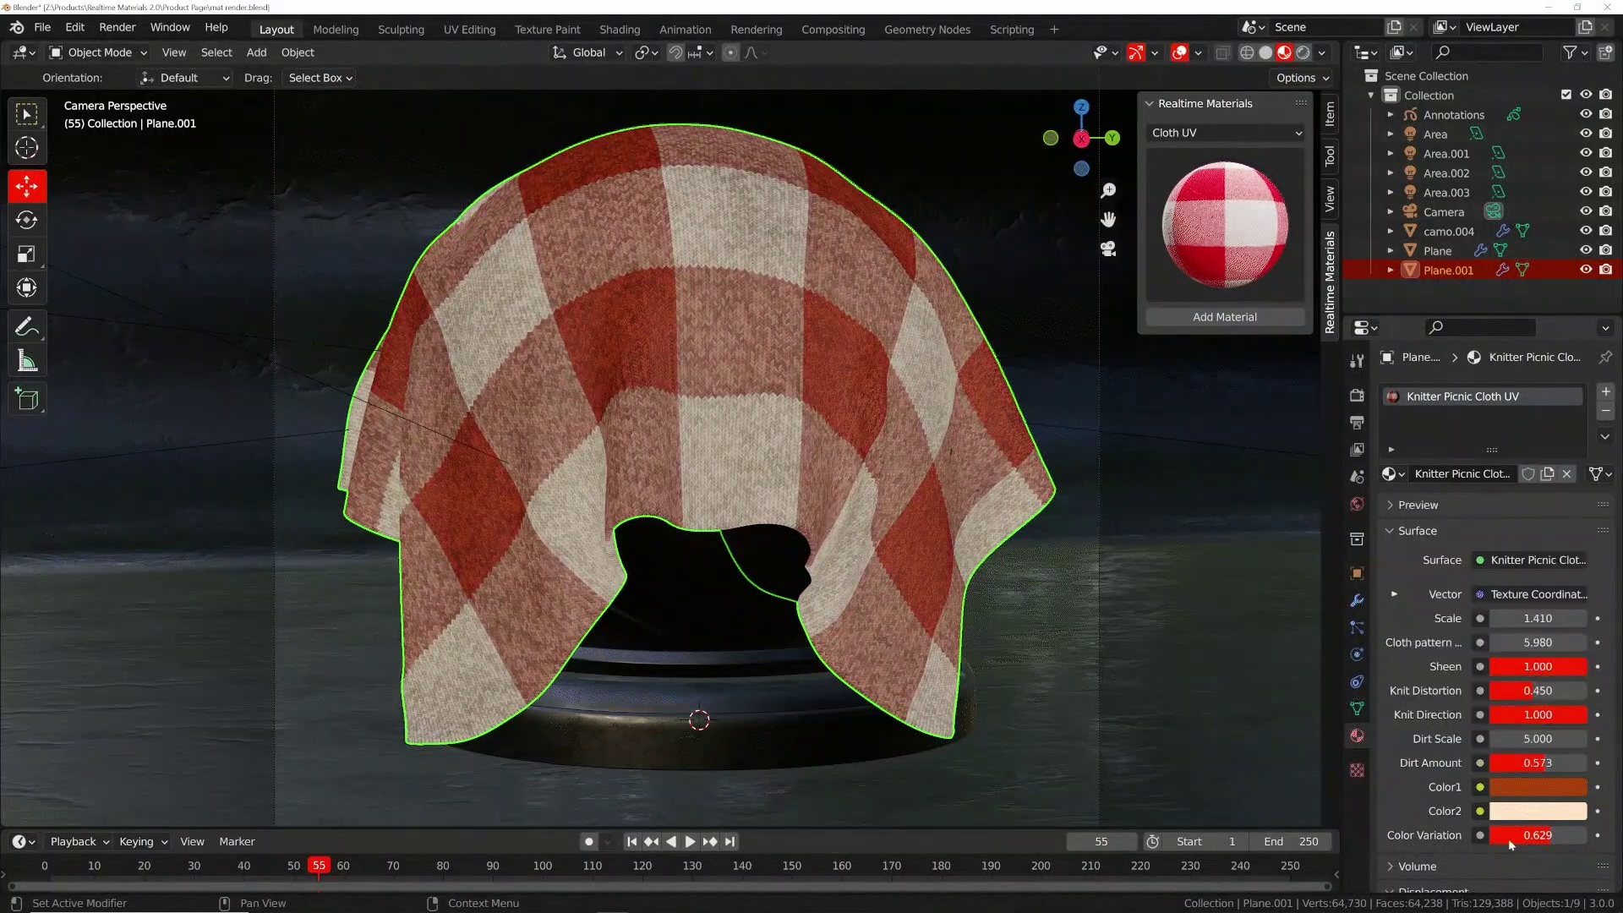
On the Plane's Rusty Metal, set Rust Scale to 1.100, raise roughness, and darken Metal Color.
{"action": "left_click", "coordinate": [1128, 480]}
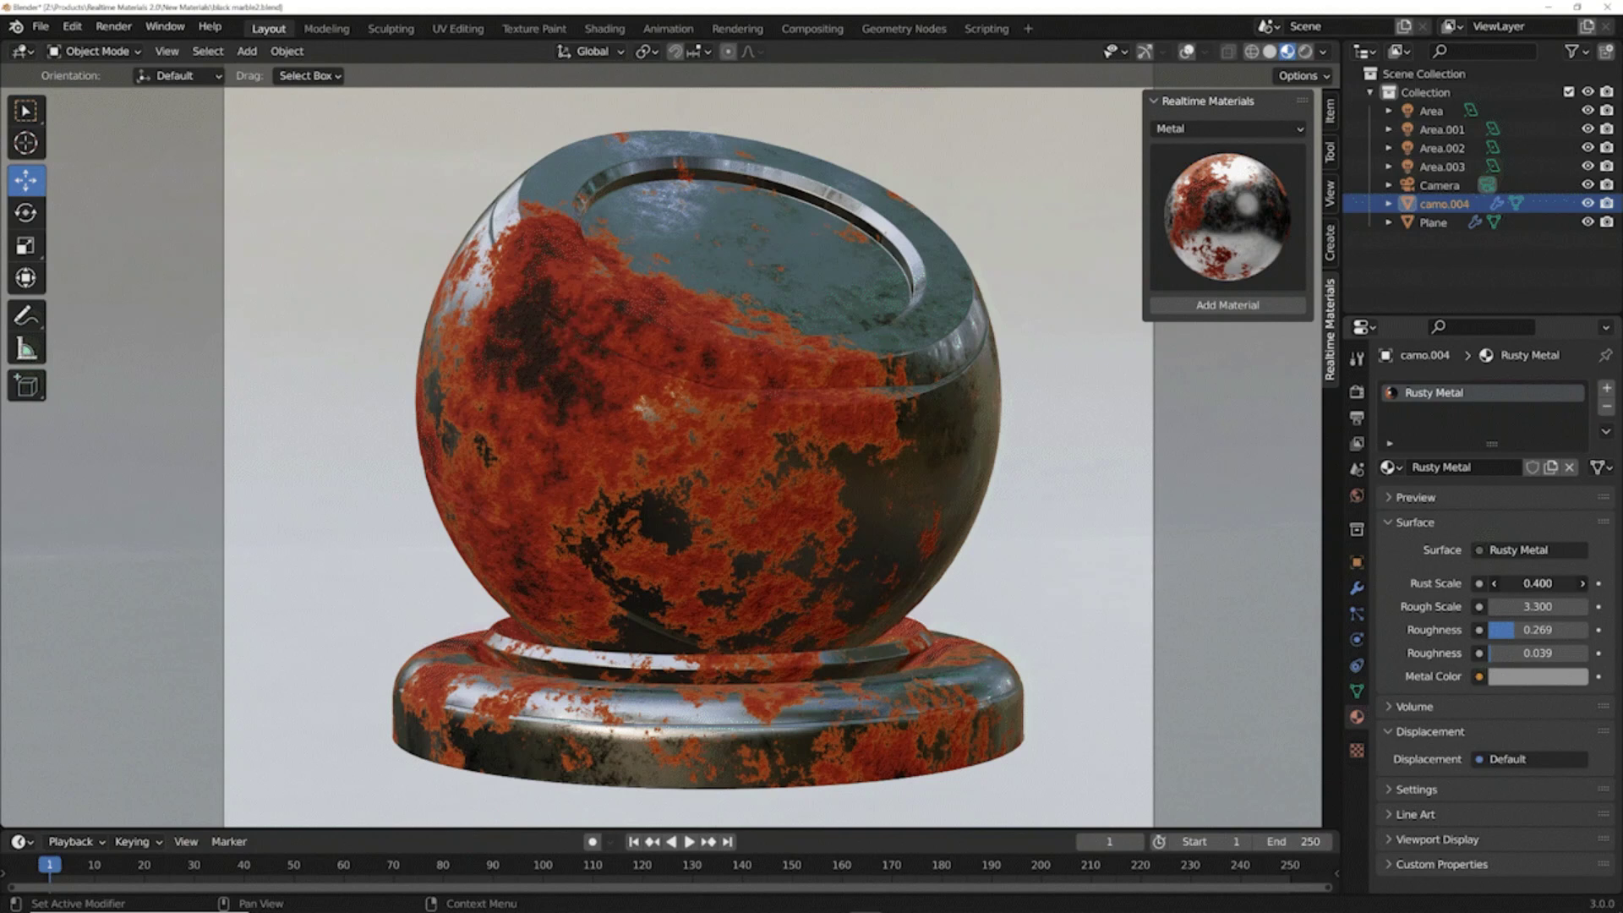
{"action": "left_click_drag", "start_coordinate": [1537, 583], "coordinate": [1589, 583]}
{"action": "left_click_drag", "start_coordinate": [1533, 628], "coordinate": [1565, 630]}
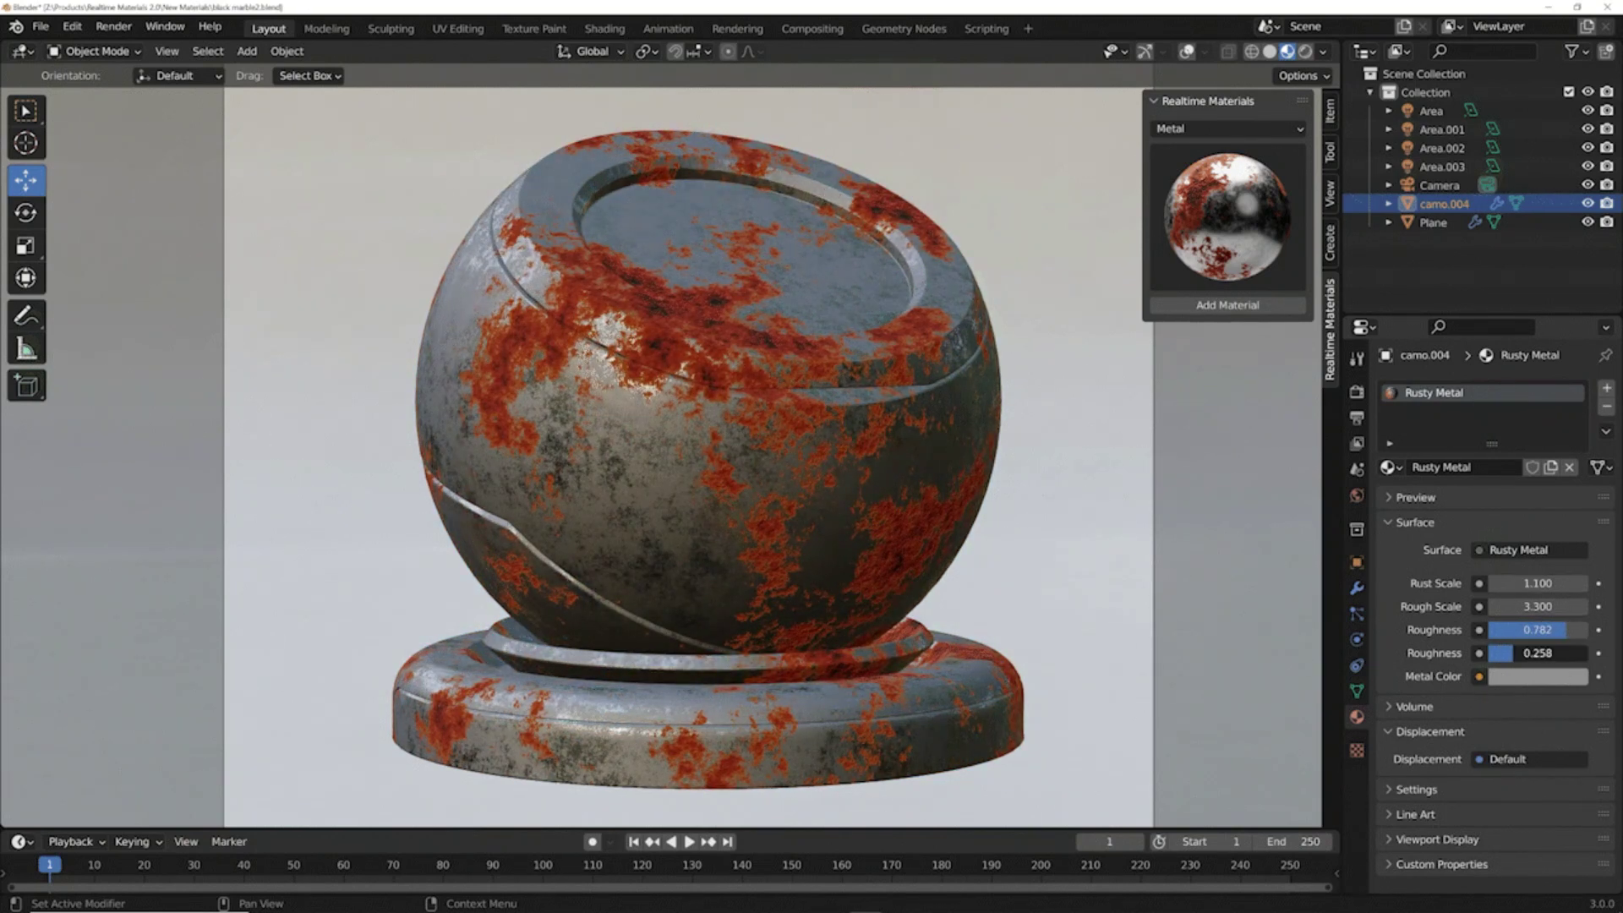
{"action": "left_click", "coordinate": [1510, 677]}
{"action": "left_click_drag", "start_coordinate": [1572, 499], "coordinate": [1573, 520]}
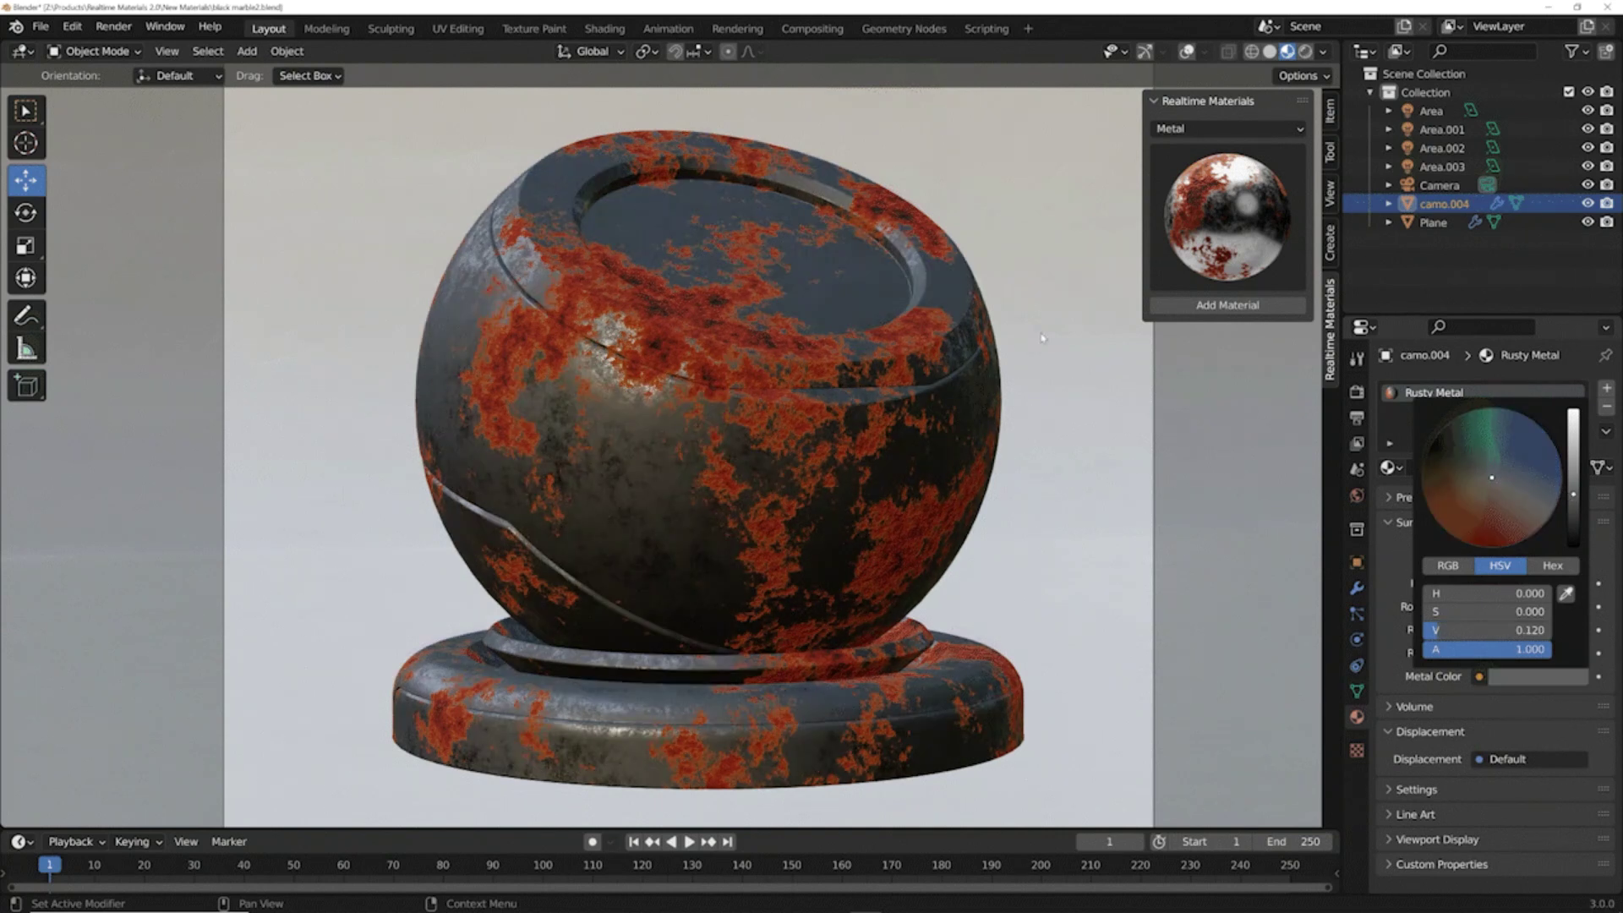
{"action": "left_click", "coordinate": [1306, 51]}
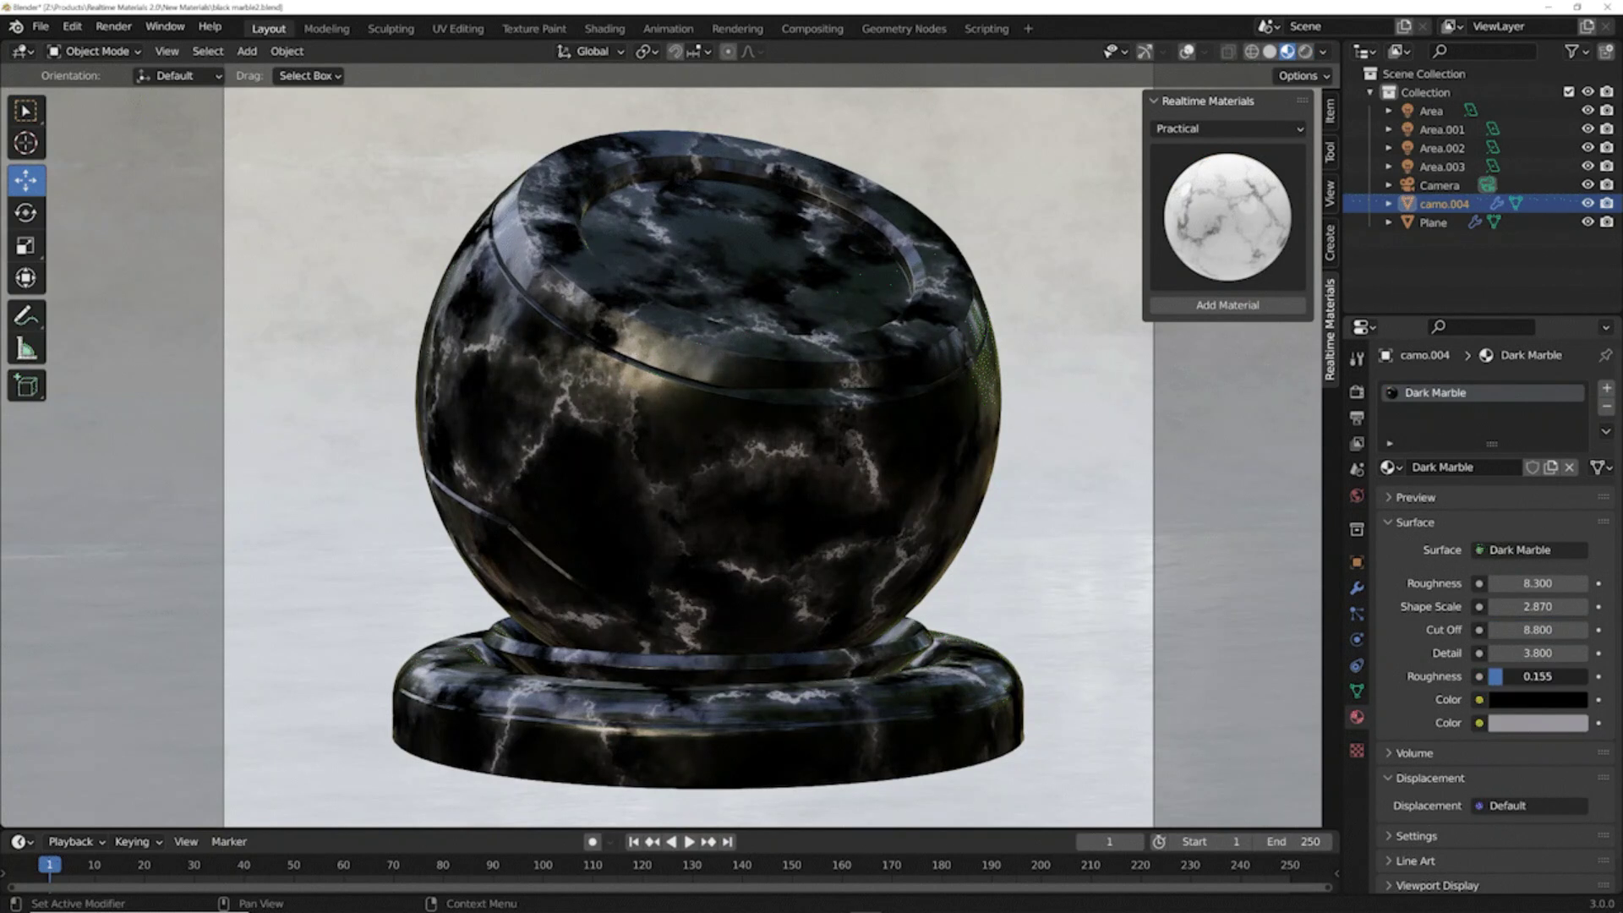
Drop the marble's second roughness to 0 and turn its veins red.
{"action": "left_click_drag", "start_coordinate": [1537, 676], "coordinate": [1513, 676]}
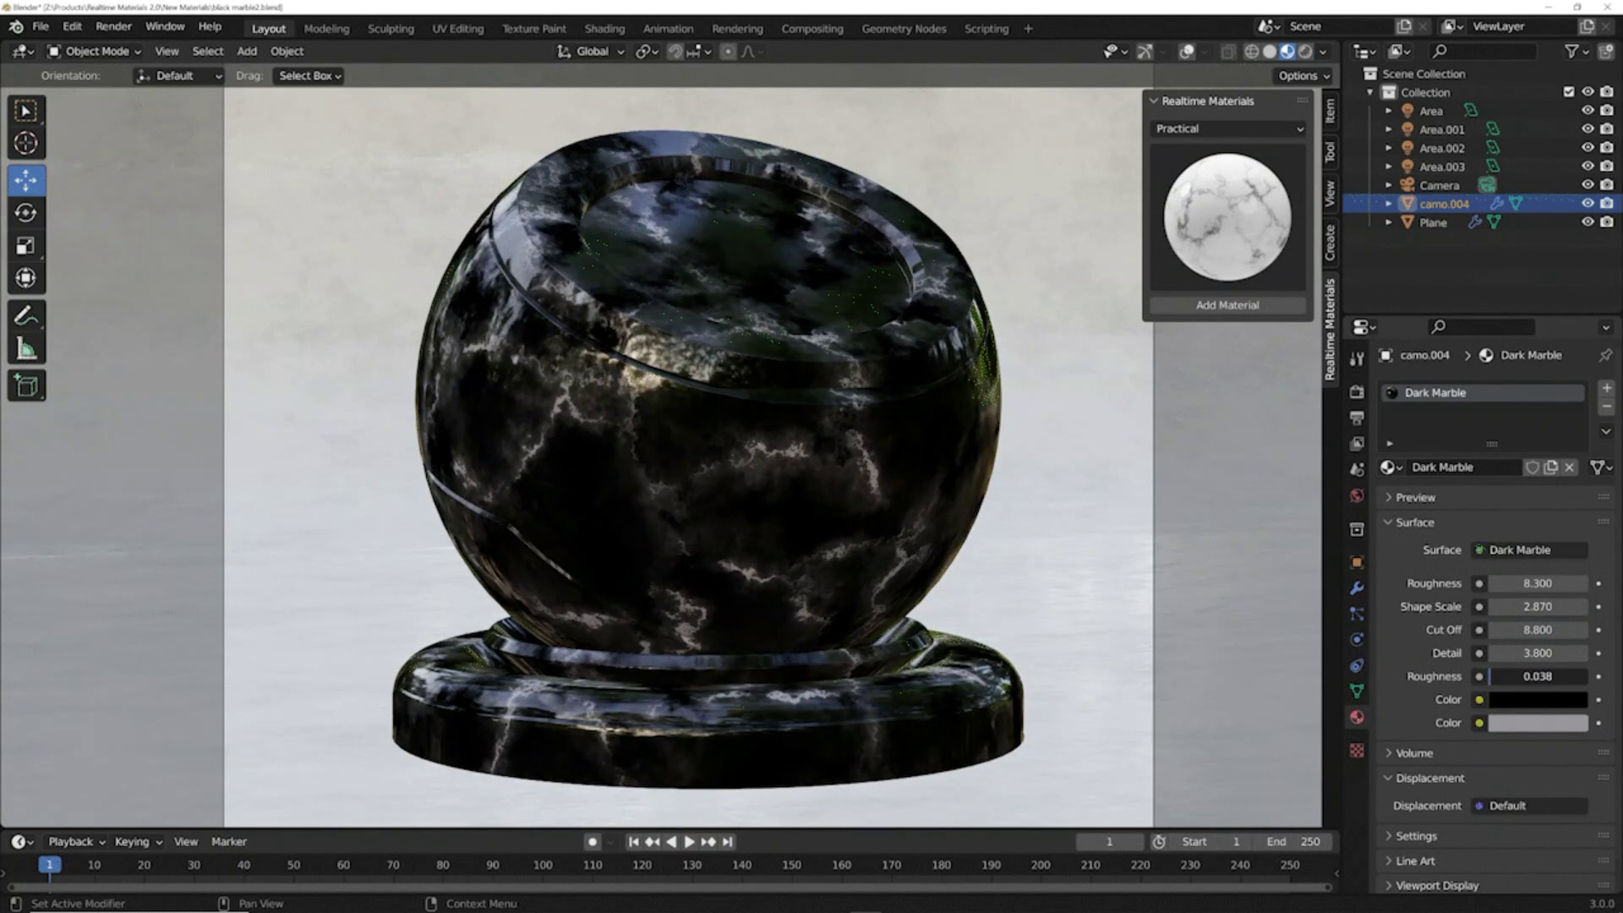
{"action": "left_click", "coordinate": [1519, 717]}
{"action": "left_click", "coordinate": [1531, 552]}
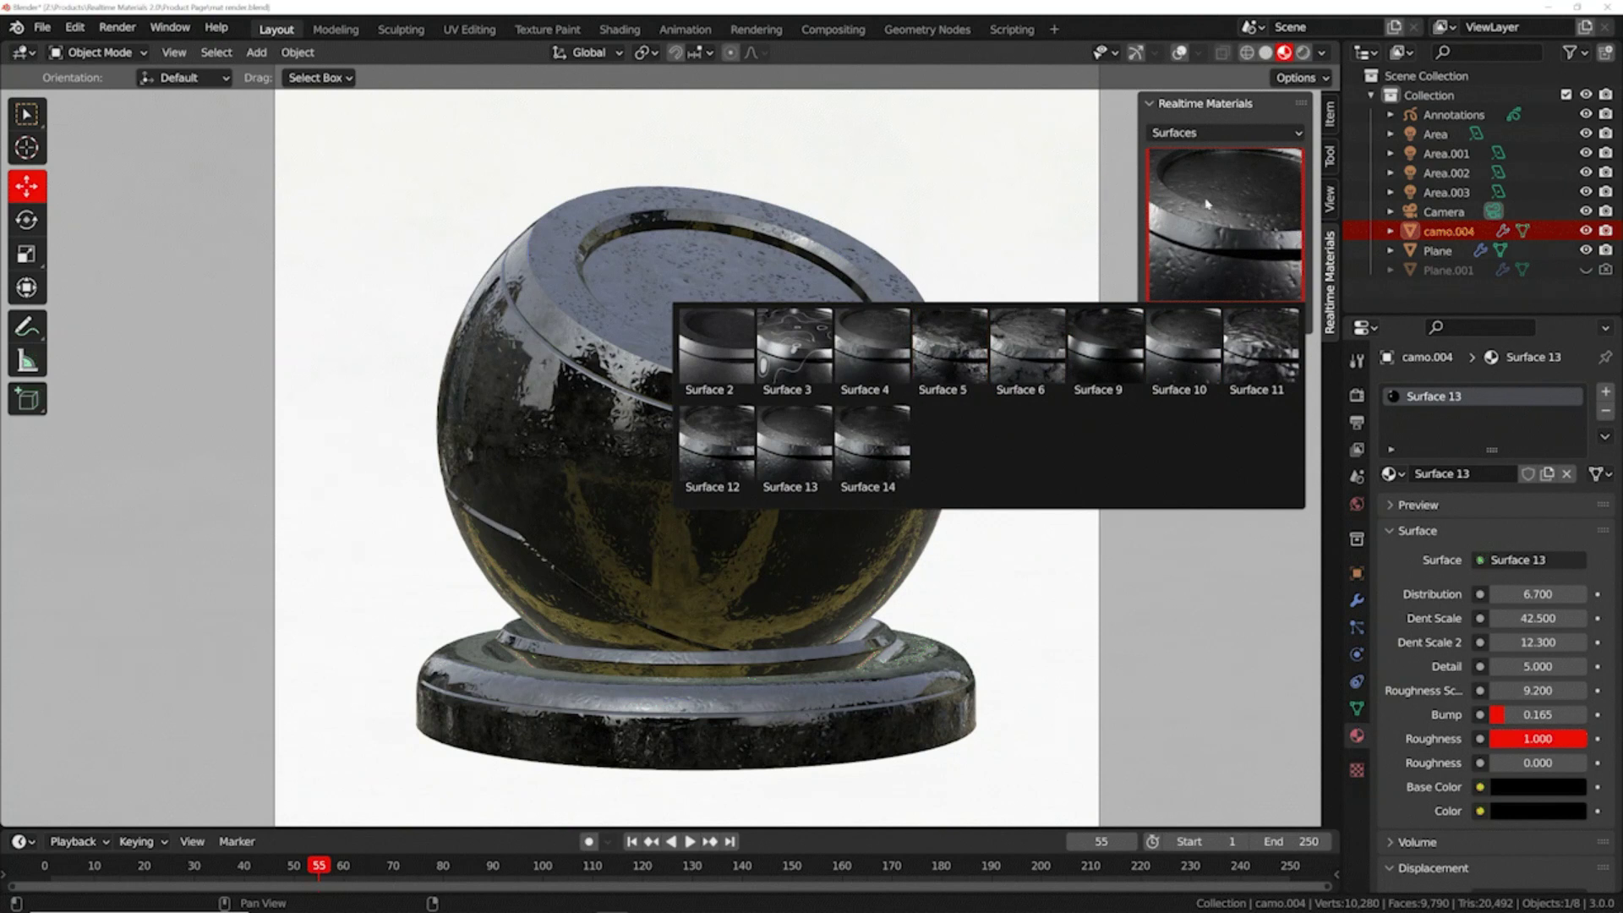
Raise Surface 13's roughness to 0.353, lighten Base Color to dark grey, and preview in Rendered shading.
{"action": "left_click", "coordinate": [1208, 204]}
{"action": "left_click_drag", "start_coordinate": [1538, 762], "coordinate": [1572, 762]}
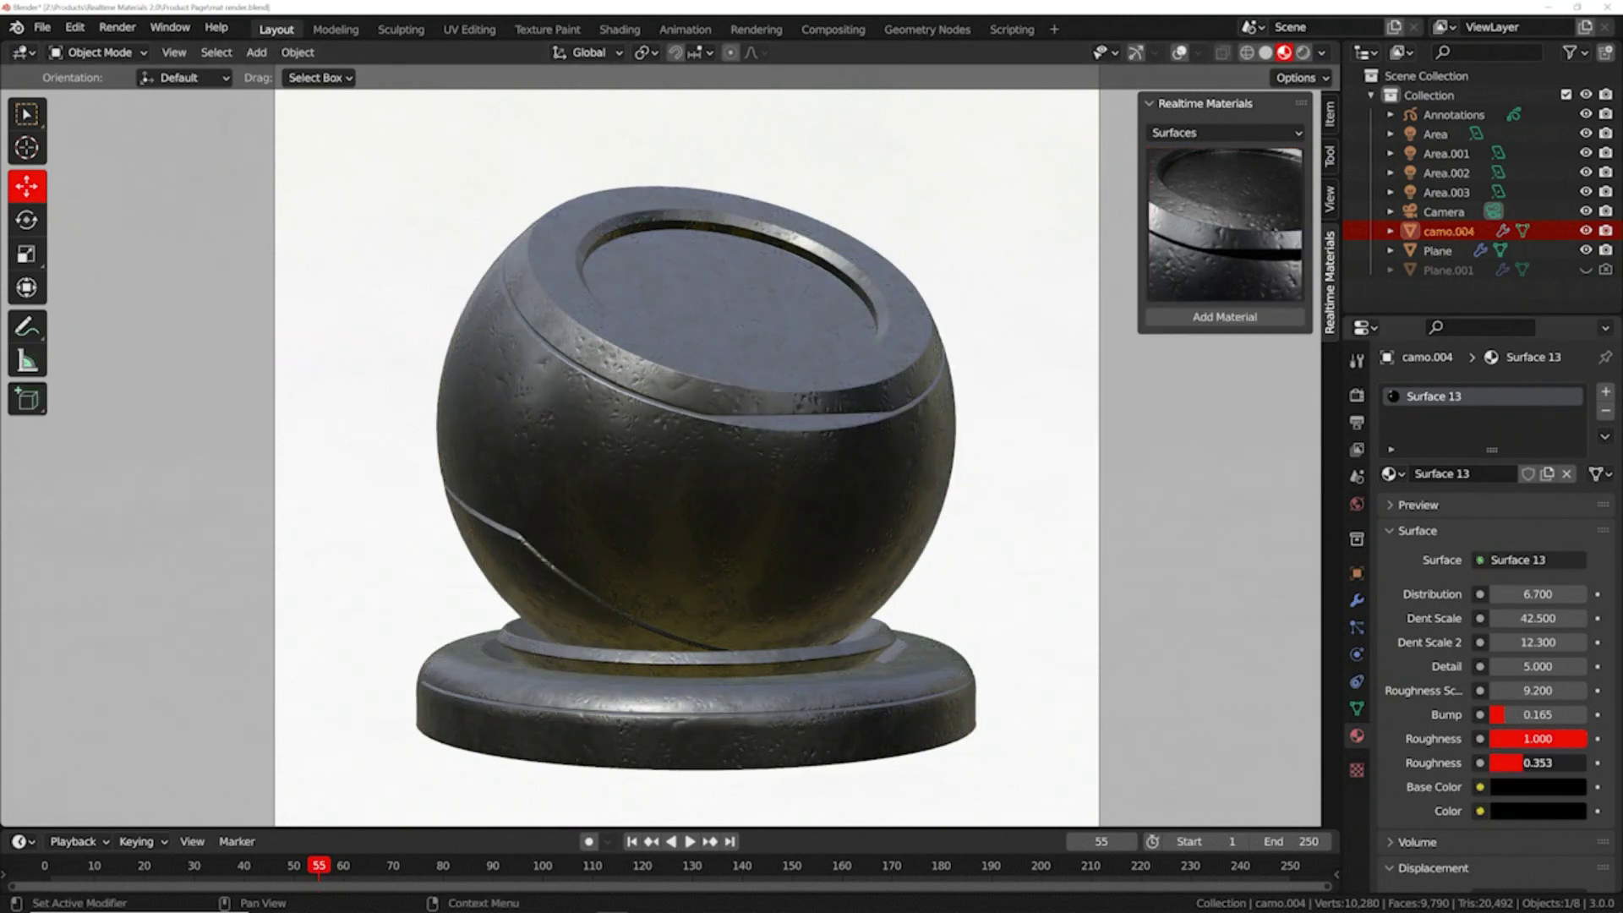
{"action": "left_click", "coordinate": [1510, 788]}
{"action": "left_click_drag", "start_coordinate": [1574, 634], "coordinate": [1572, 621]}
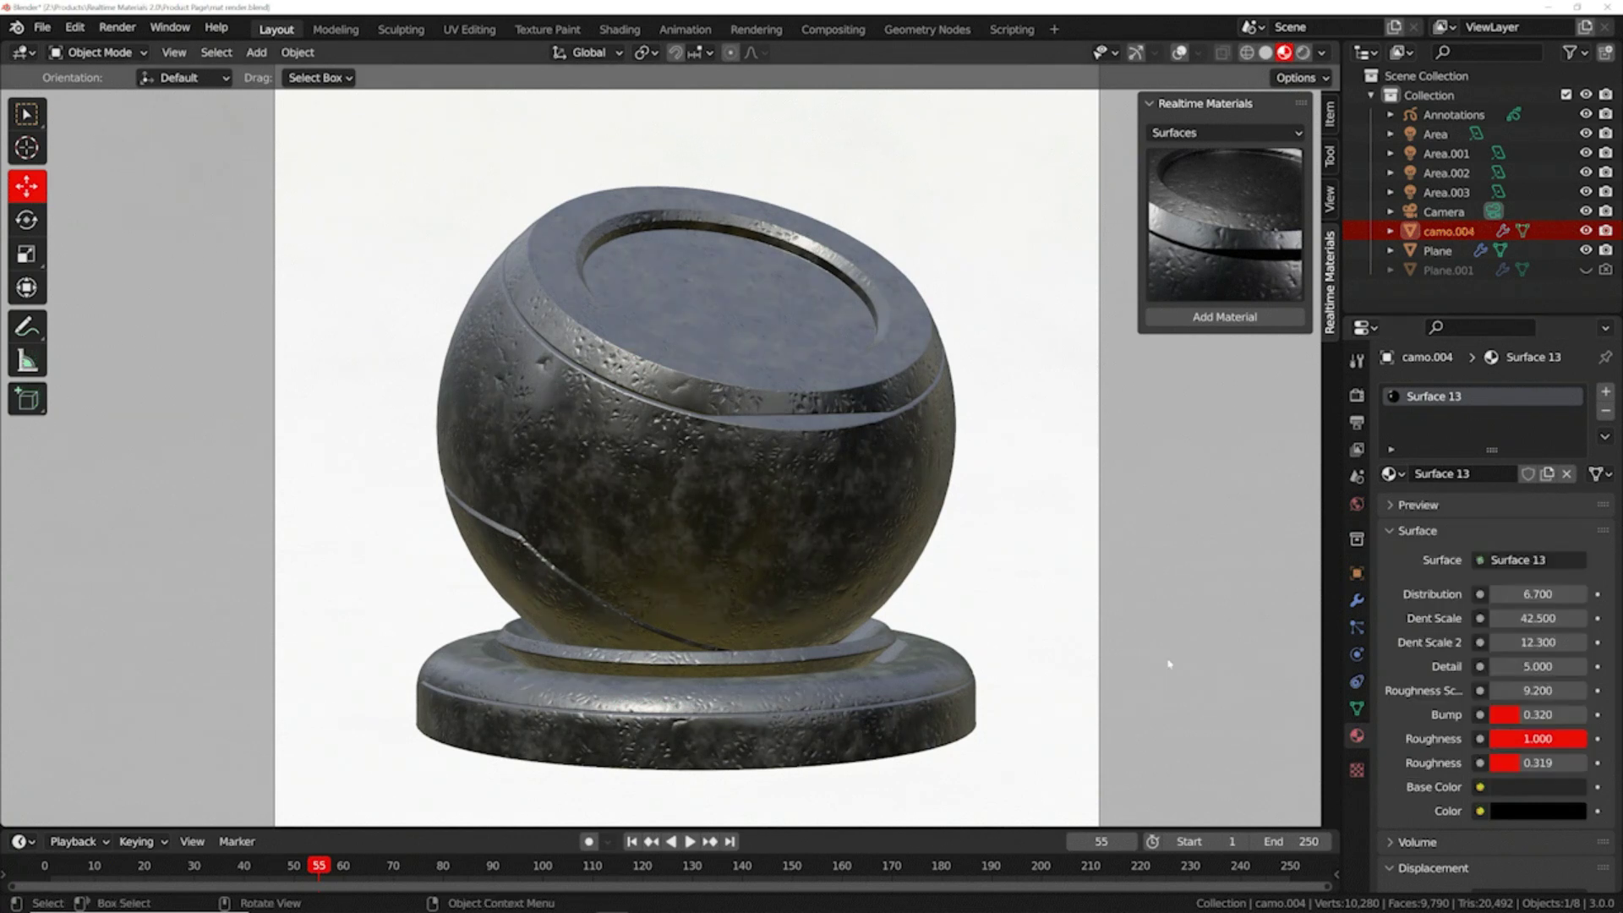
{"action": "left_click", "coordinate": [1304, 53]}
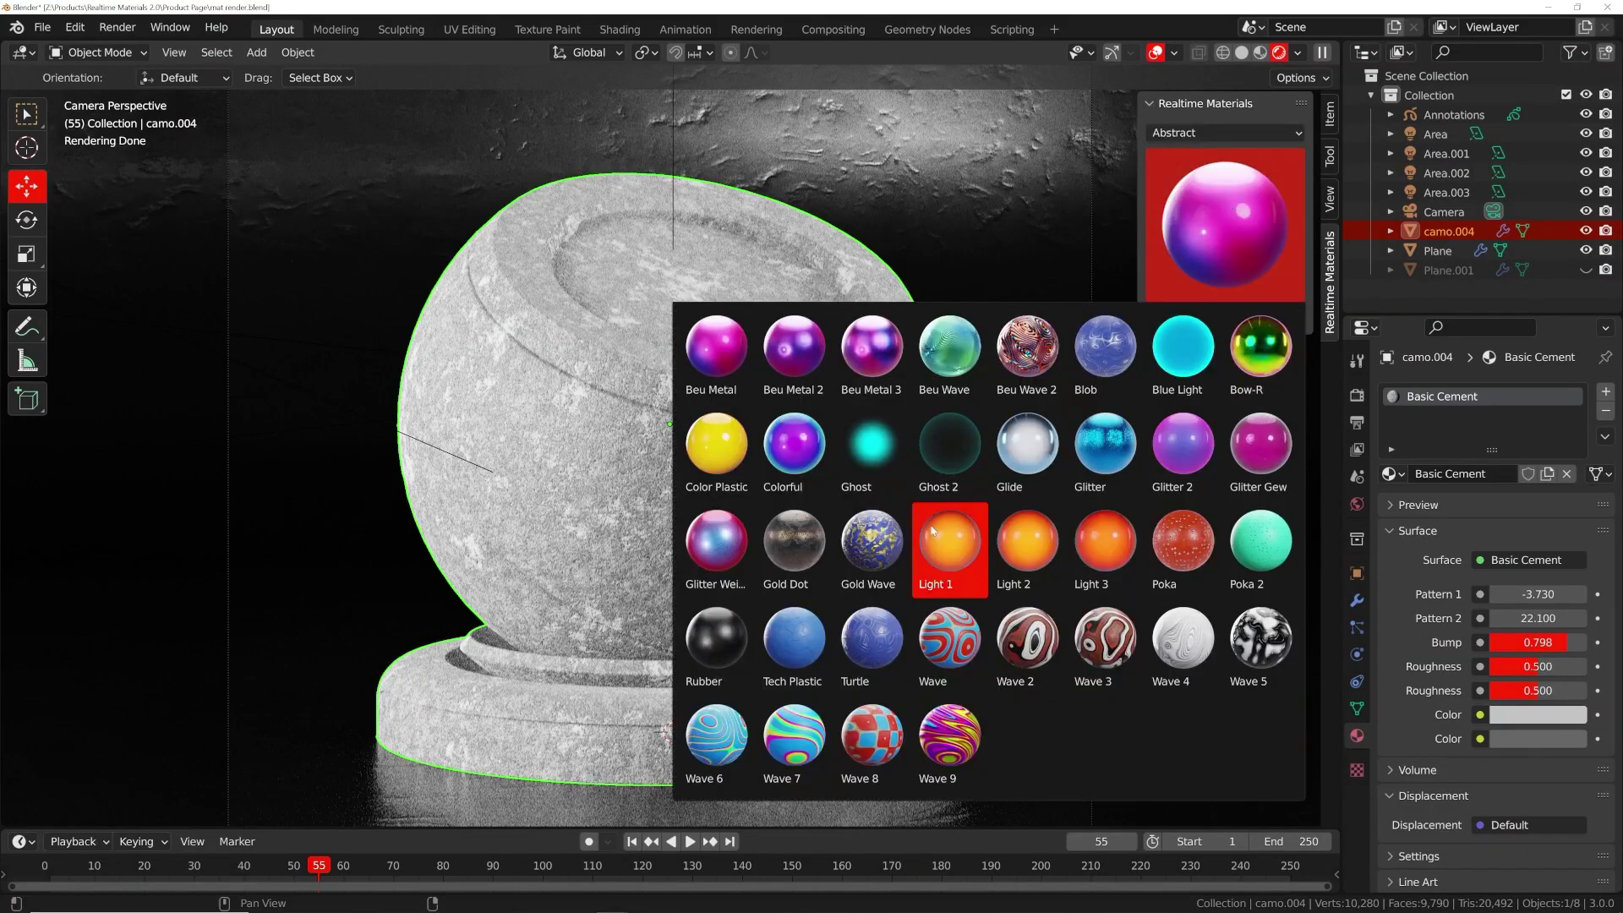
Apply the Poka material to camo.004 and raise its Bump to 1.000.
{"action": "left_click", "coordinate": [1158, 541]}
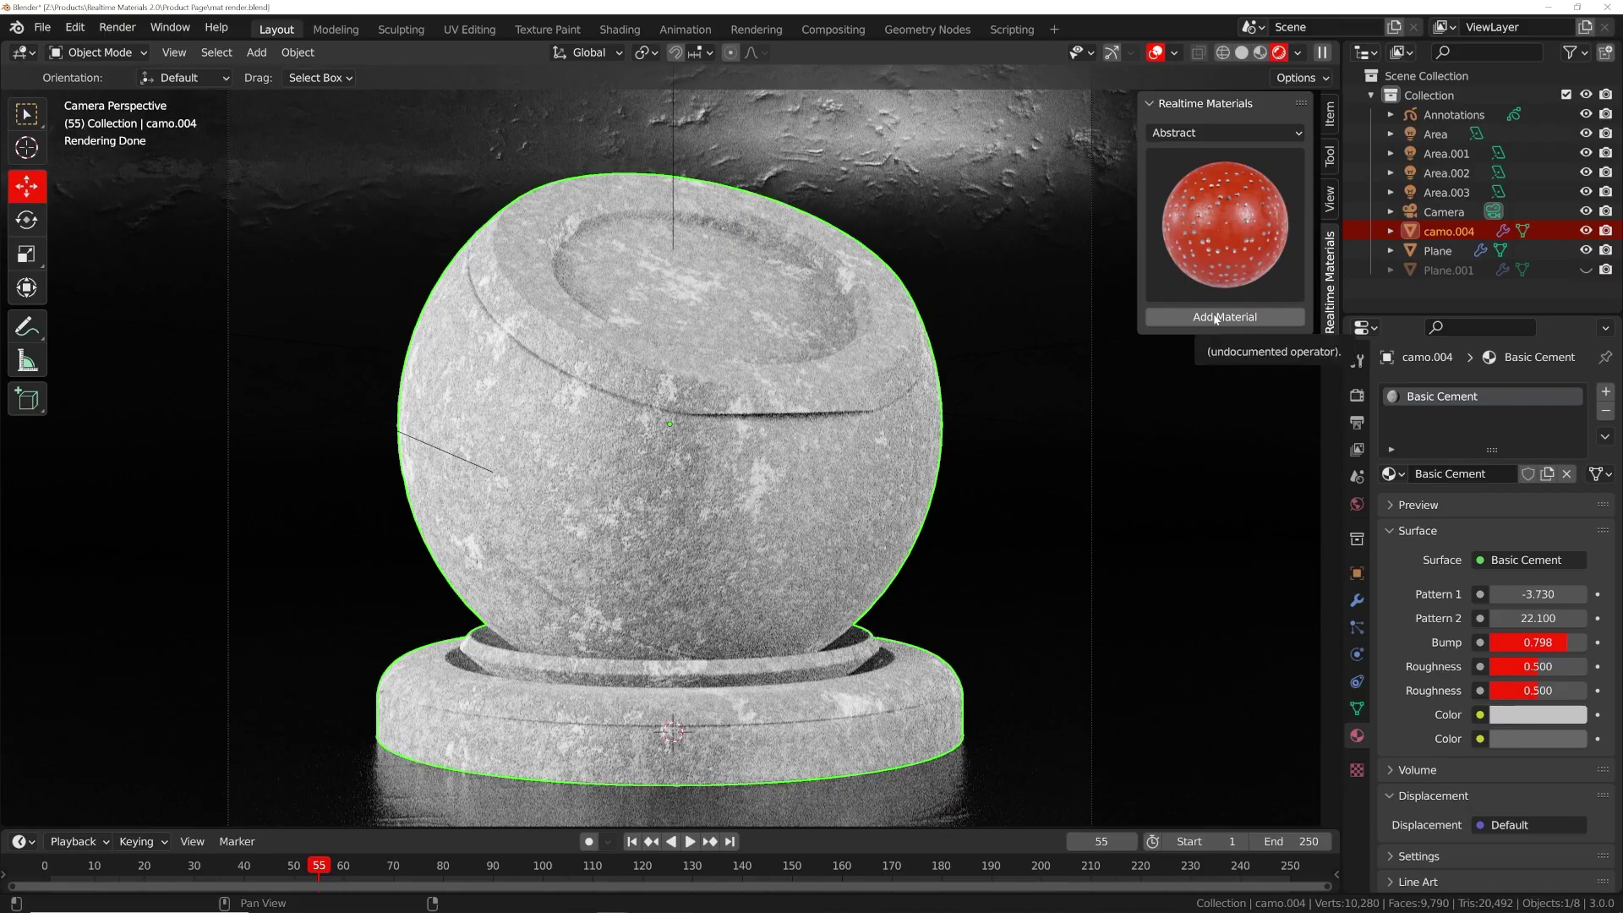
{"action": "left_click", "coordinate": [1215, 319]}
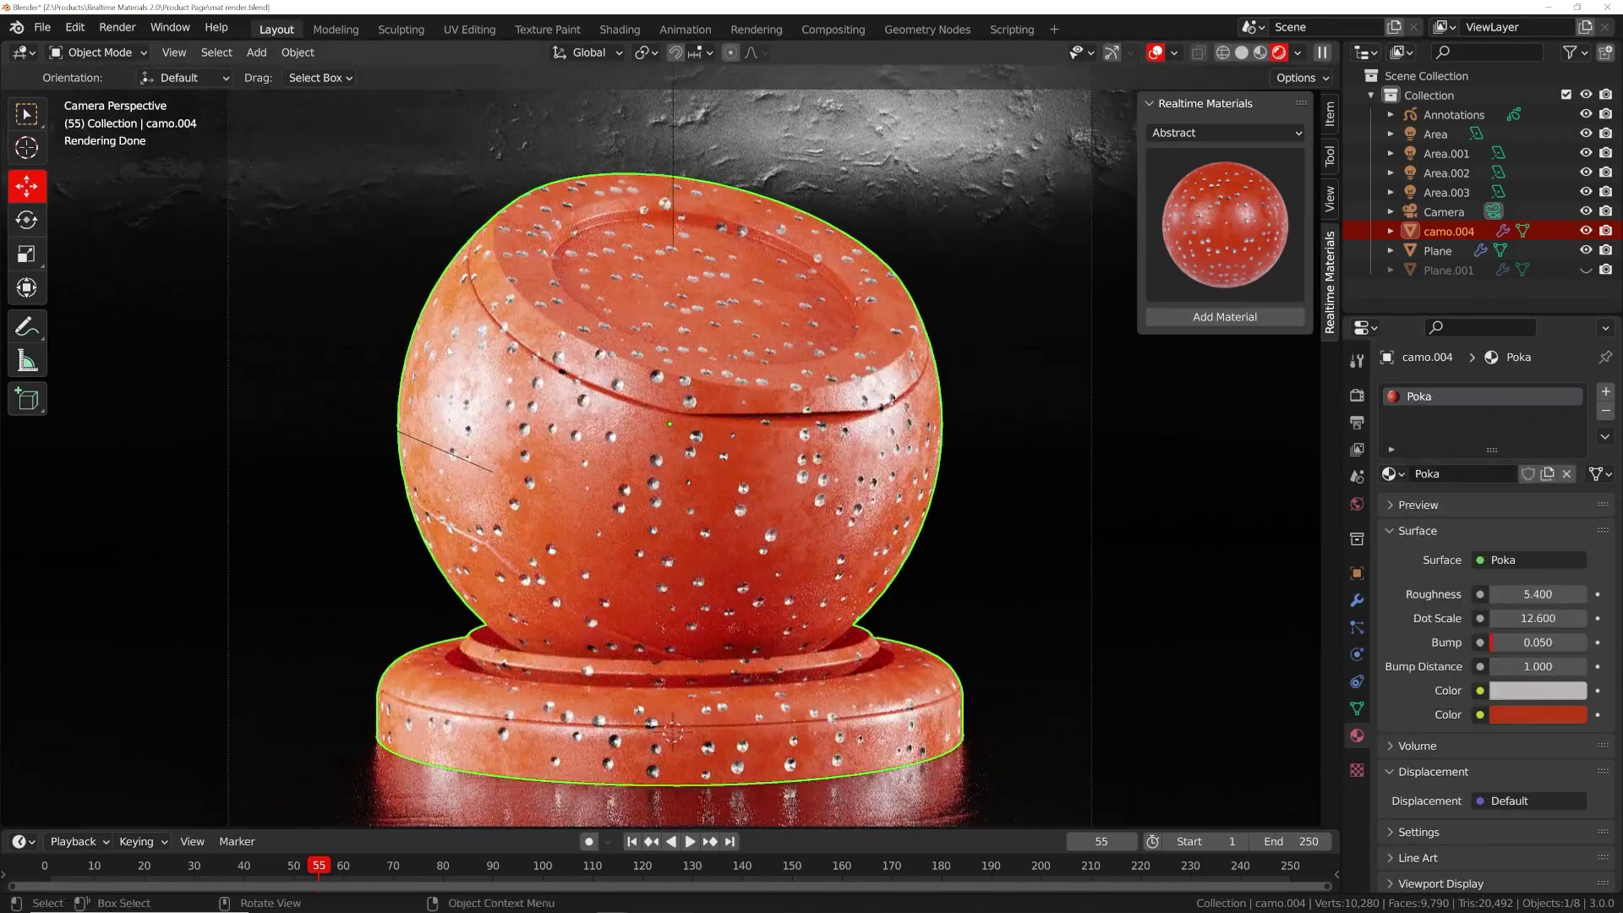
{"action": "left_click_drag", "start_coordinate": [1519, 632], "coordinate": [1597, 634]}
{"action": "scroll", "coordinate": [668, 448], "scroll_direction": "up", "scroll_amount": 5}
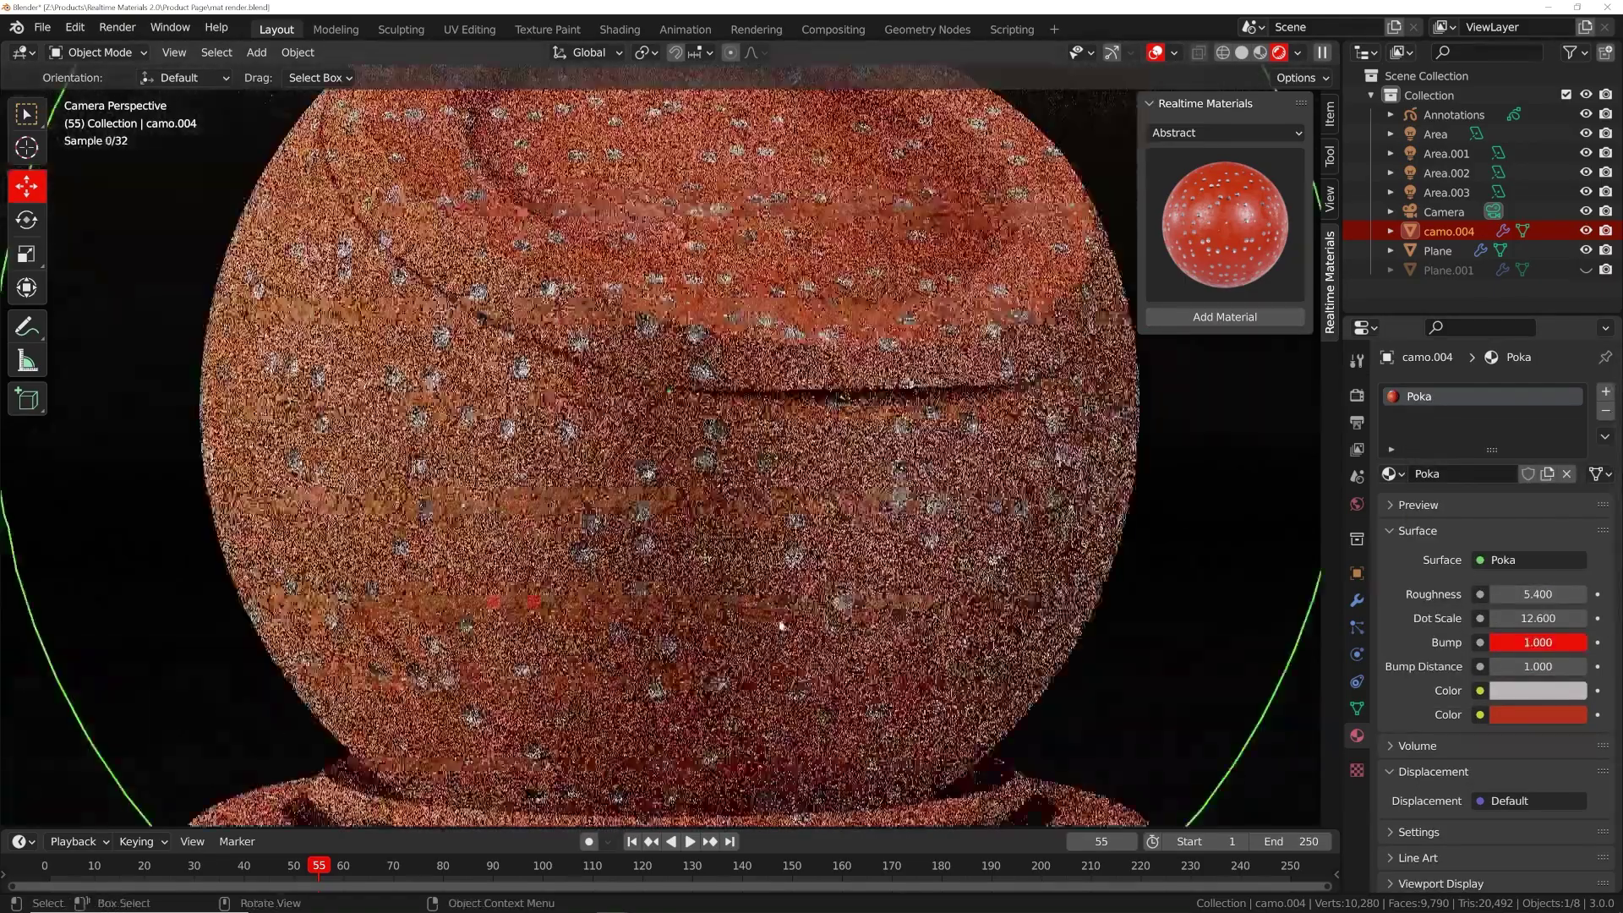
{"action": "scroll", "coordinate": [978, 579], "scroll_direction": "down", "scroll_amount": 5}
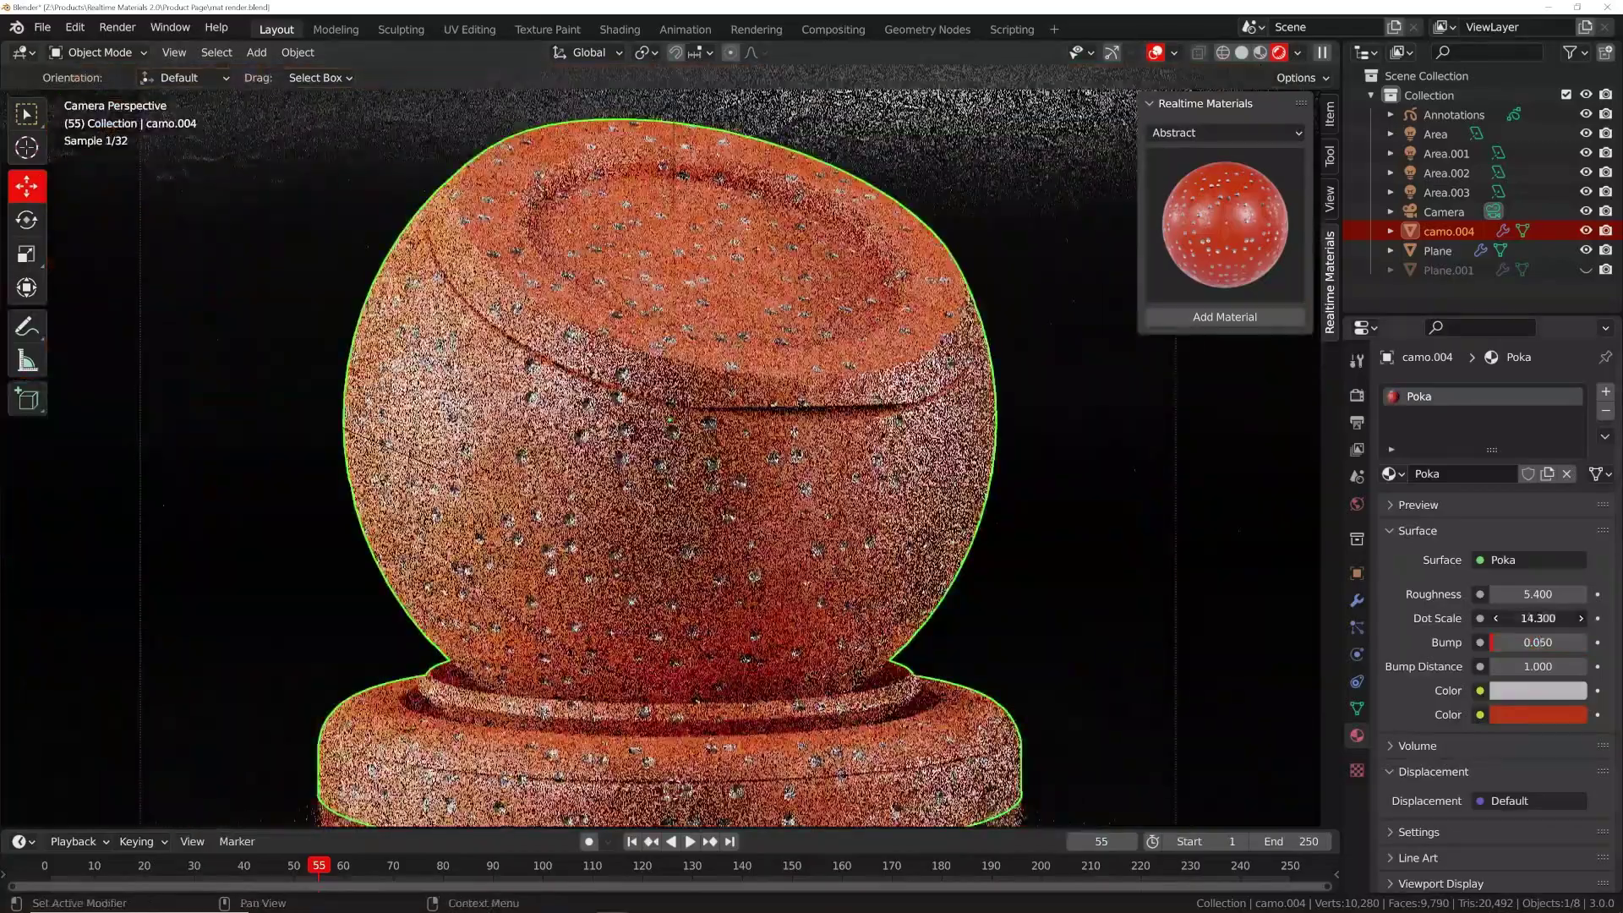
{"action": "left_click", "coordinate": [1526, 690]}
Replace Poka on camo.004 with Beu Wave 2 from the Abstract gallery.
{"action": "left_click", "coordinate": [1225, 224]}
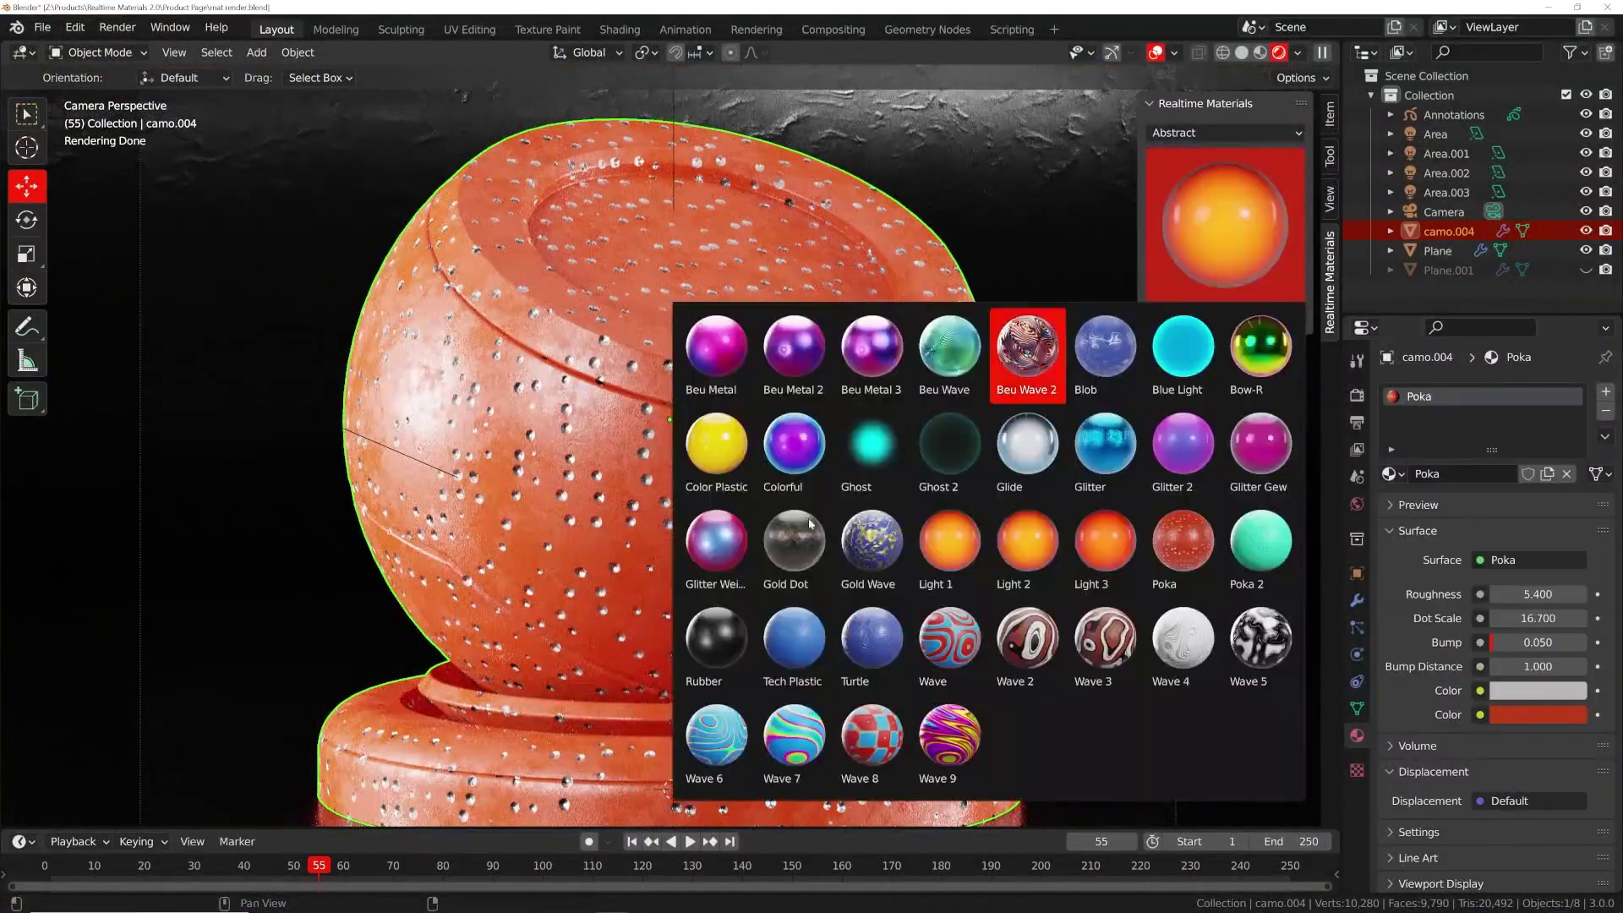
{"action": "left_click", "coordinate": [1015, 362]}
{"action": "left_click", "coordinate": [1242, 318]}
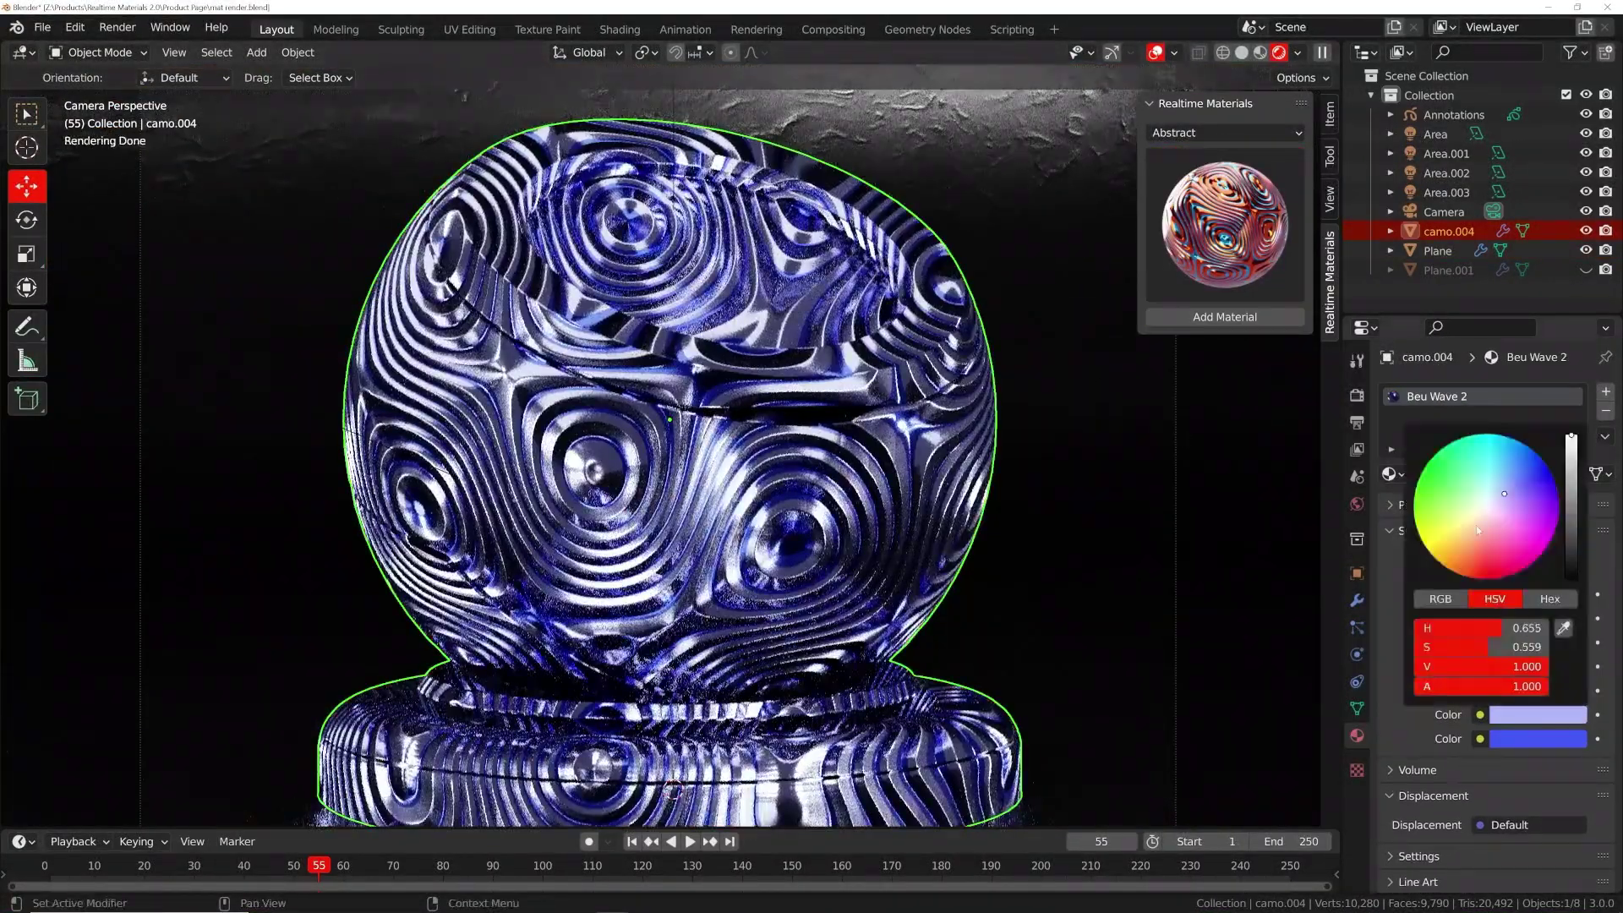